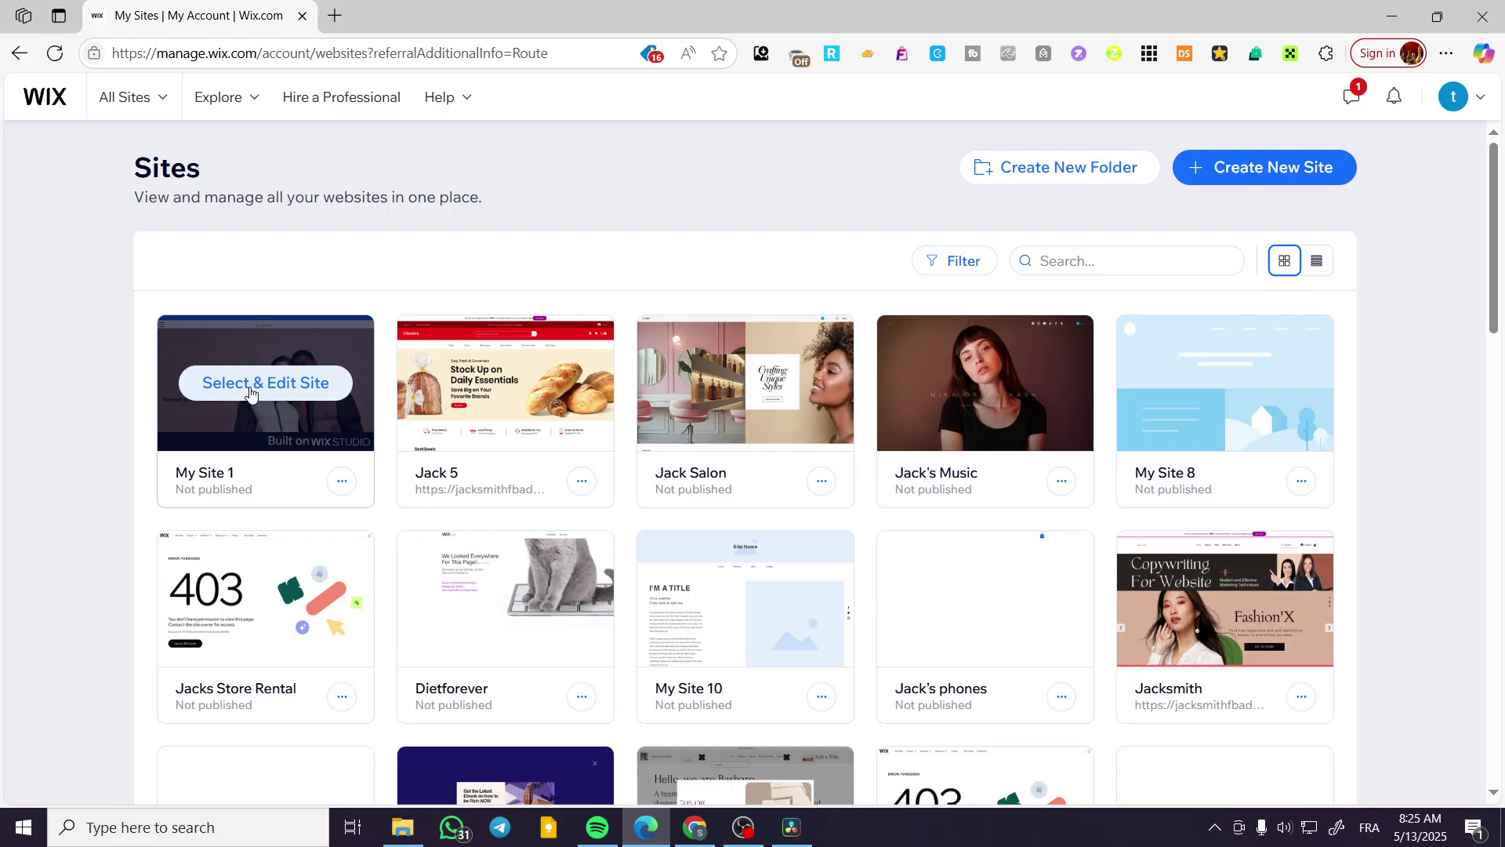
Open My Site 1's dashboard, launch its editor in a new tab, and return to the dashboard.
left_click(223, 394)
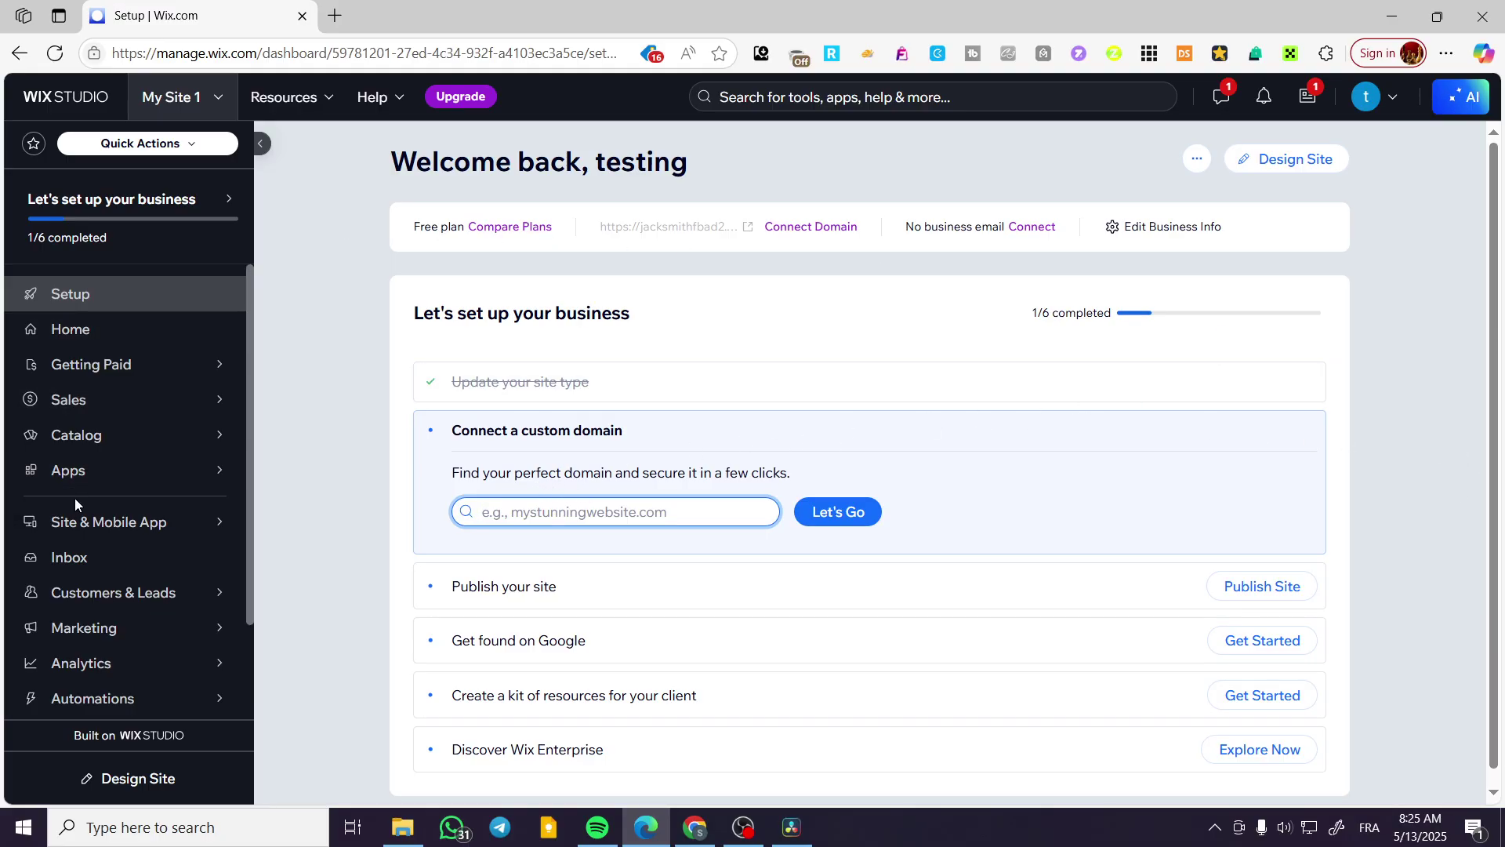
mouse_move(54, 474)
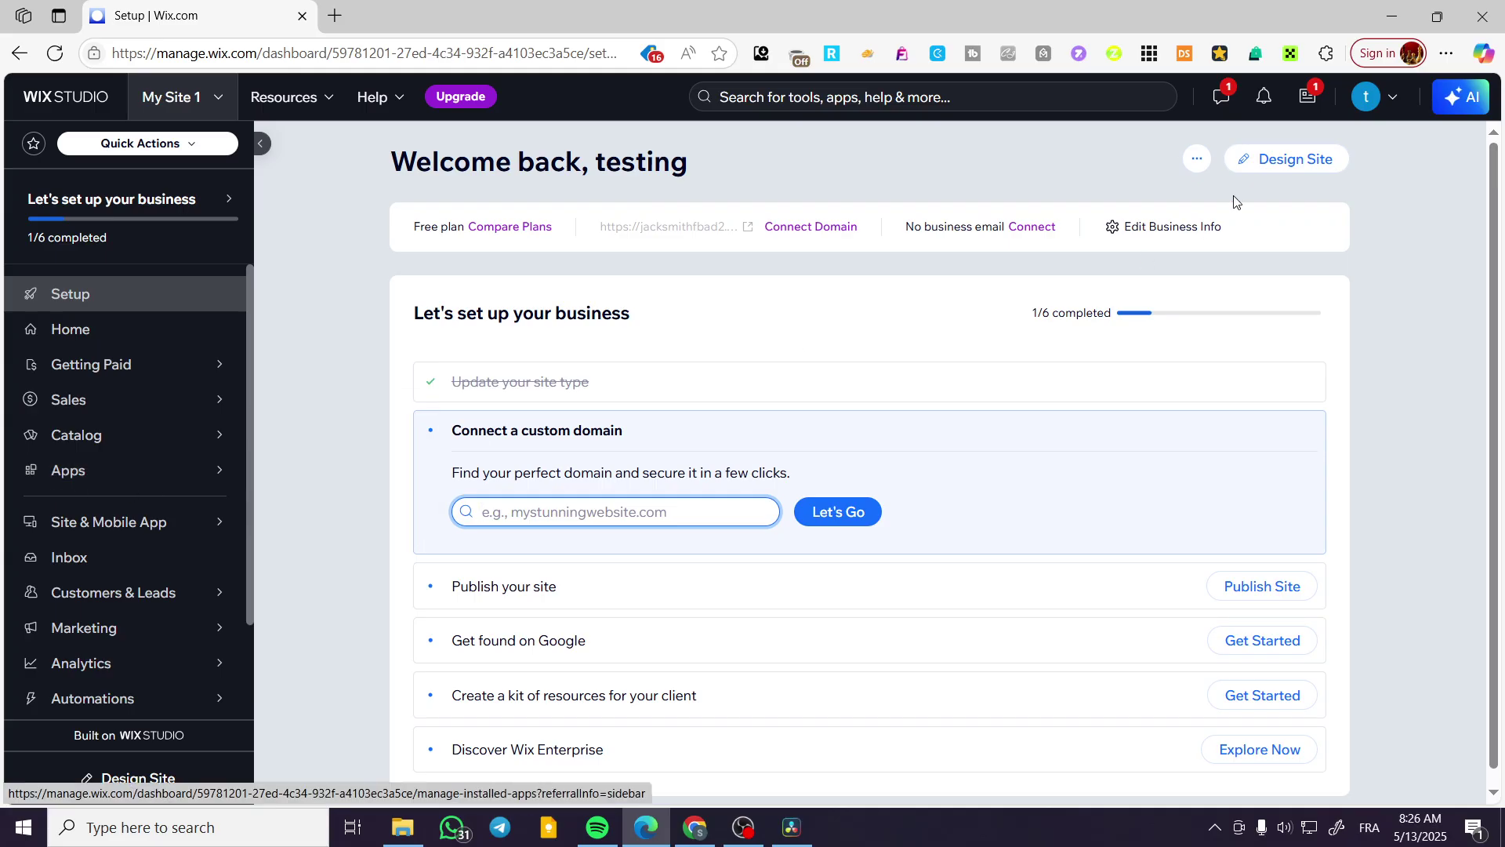
left_click(1281, 156)
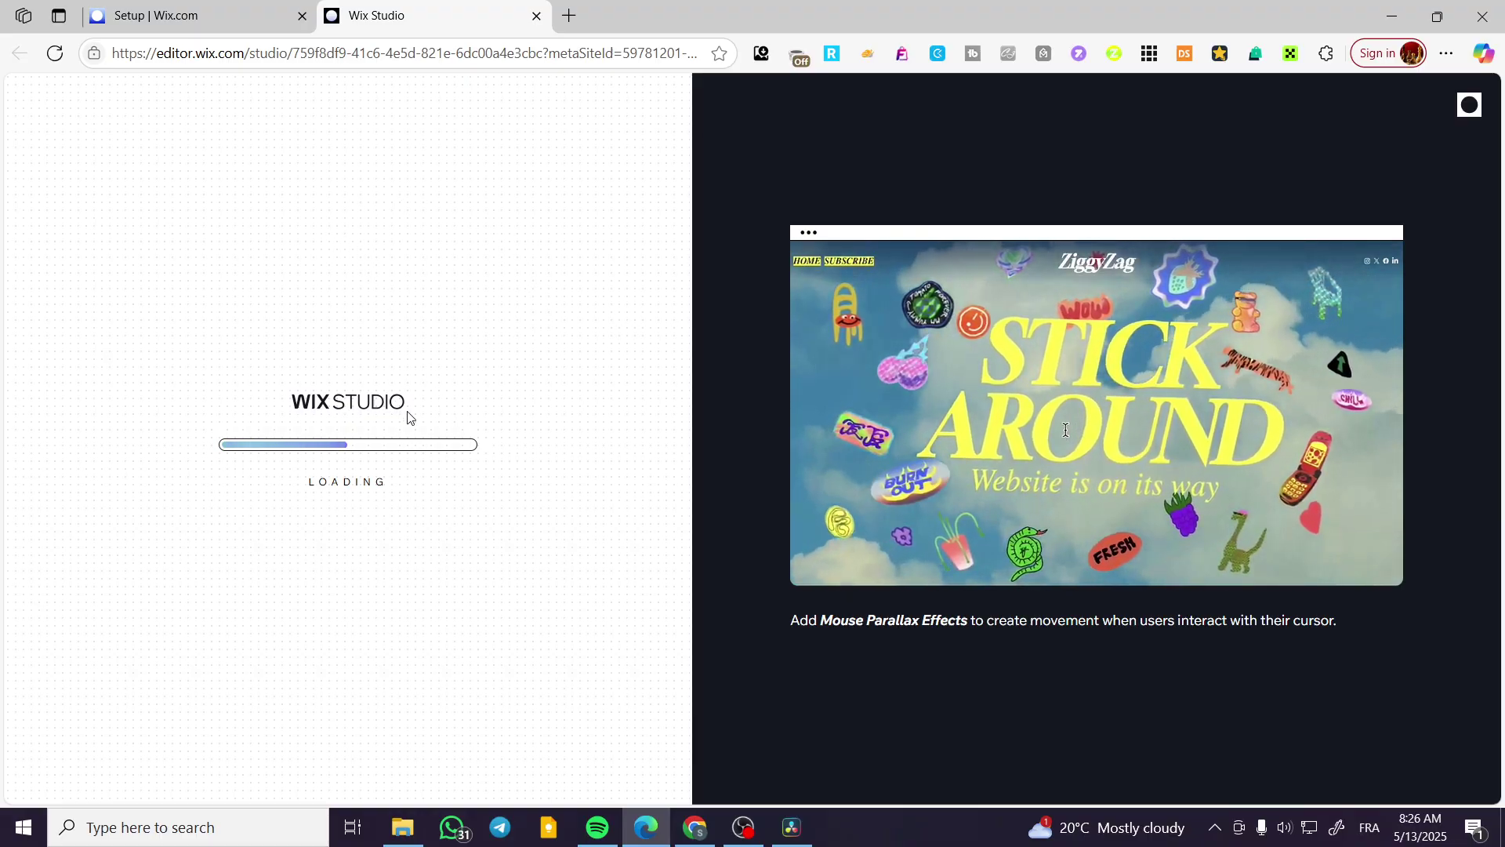
left_click(196, 12)
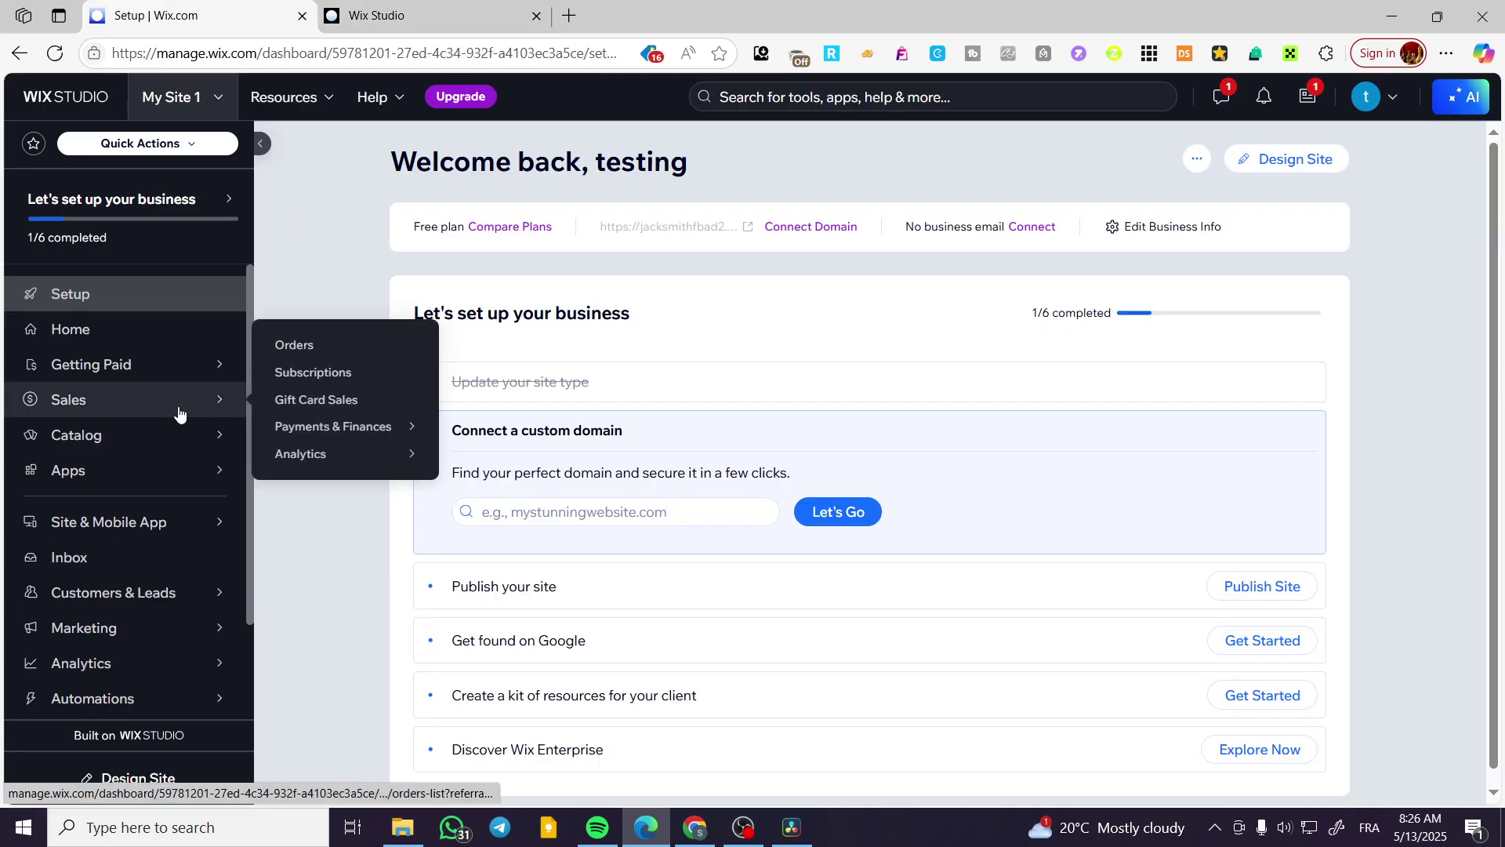
Search the App Market for 'client portal'.
left_click(93, 472)
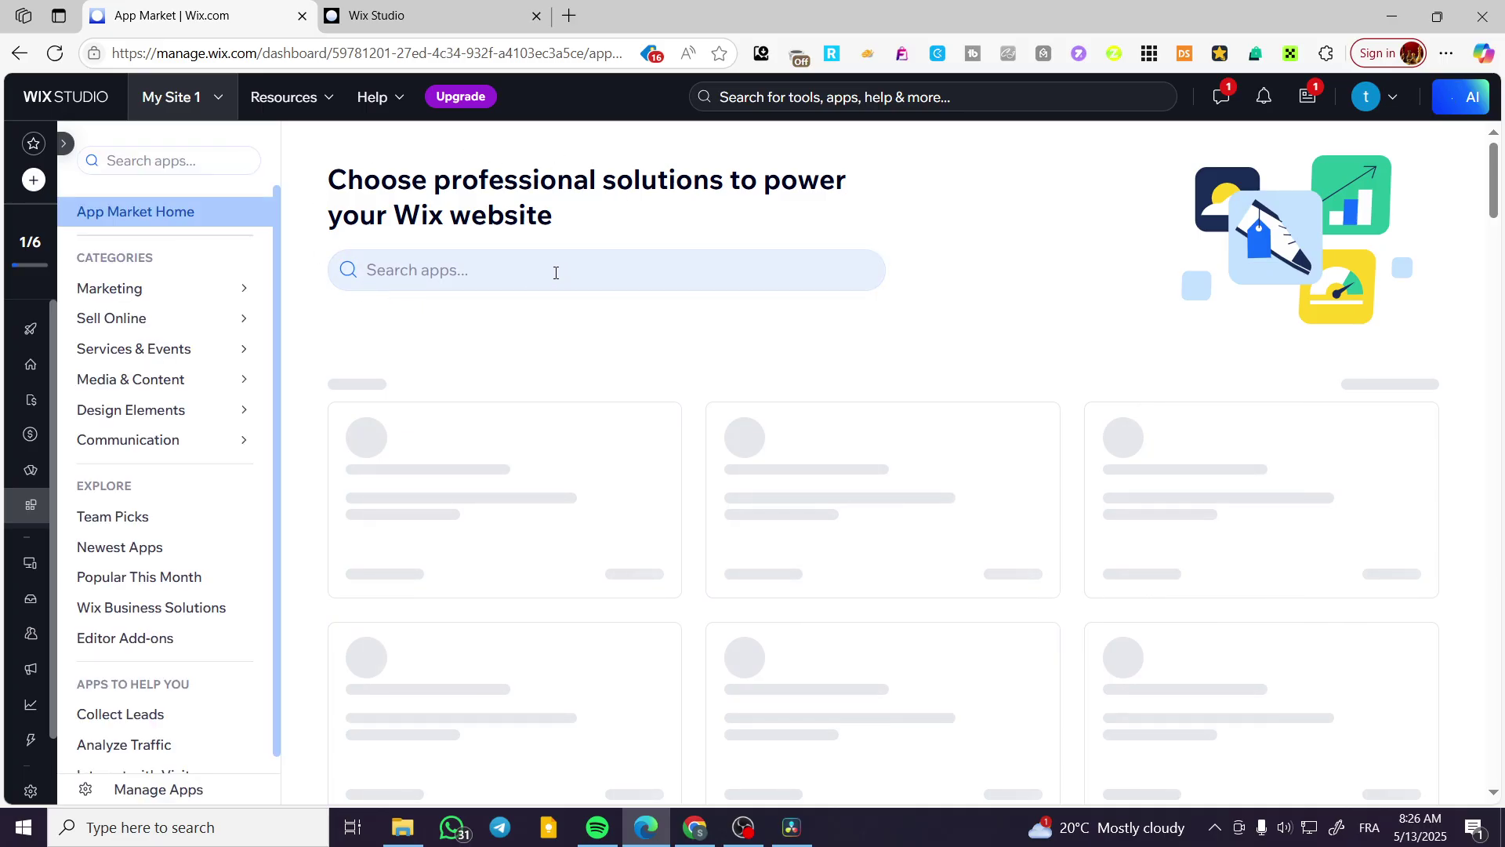
left_click(556, 272)
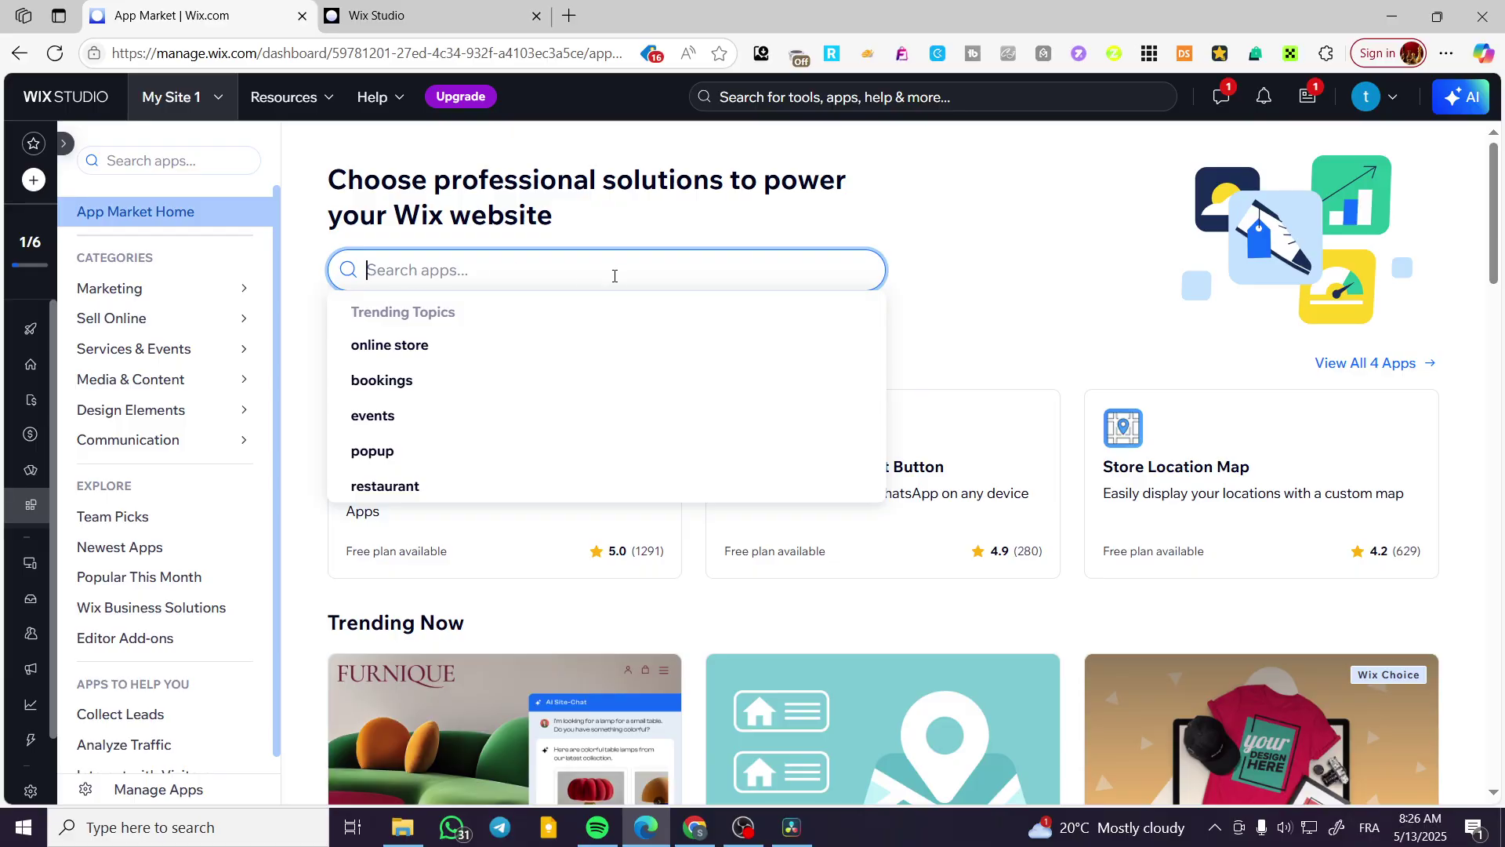
type("client")
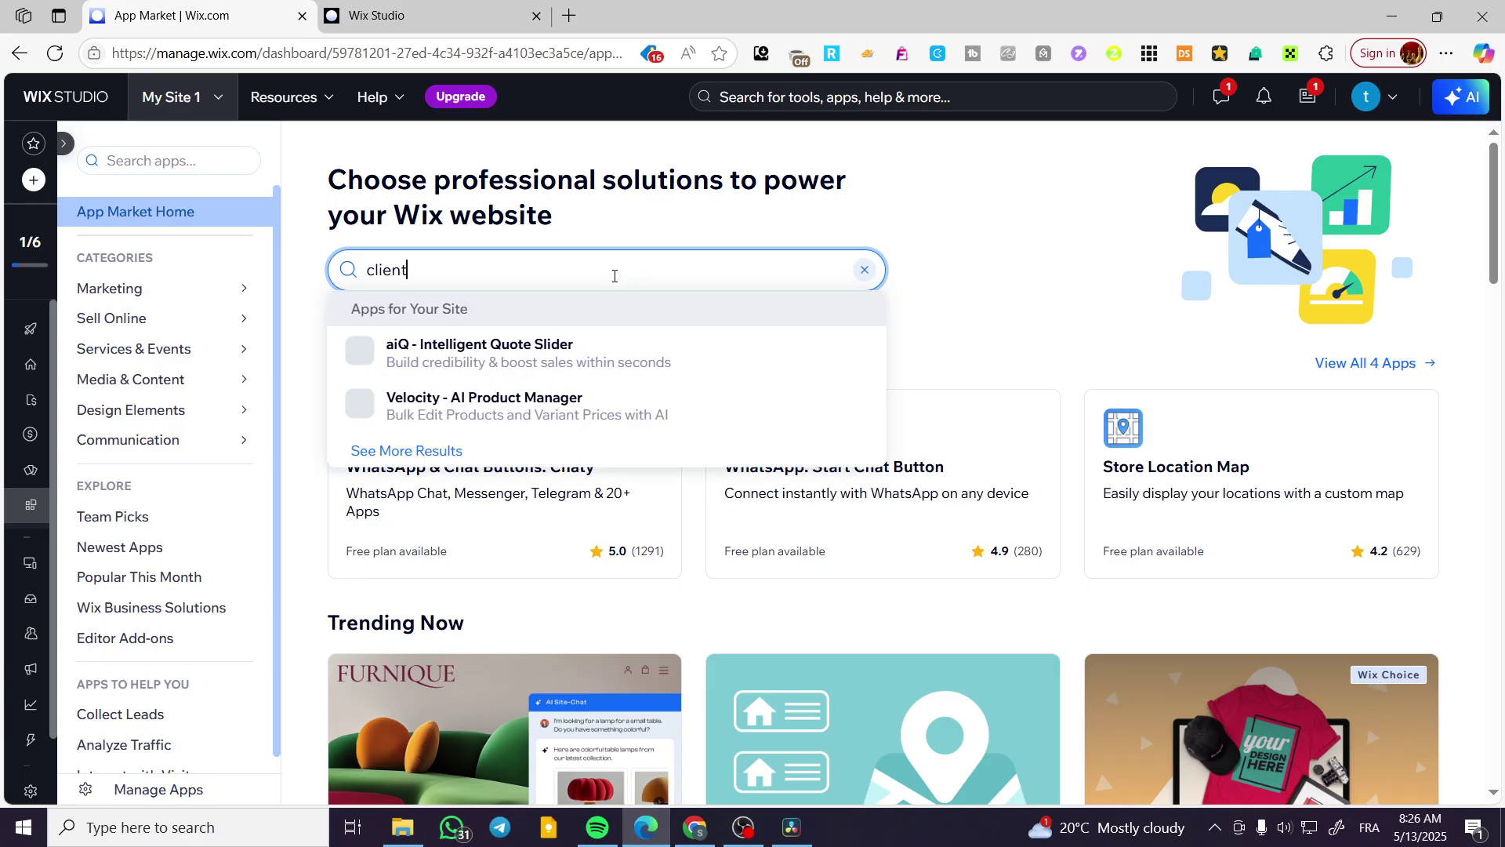
type(" portal")
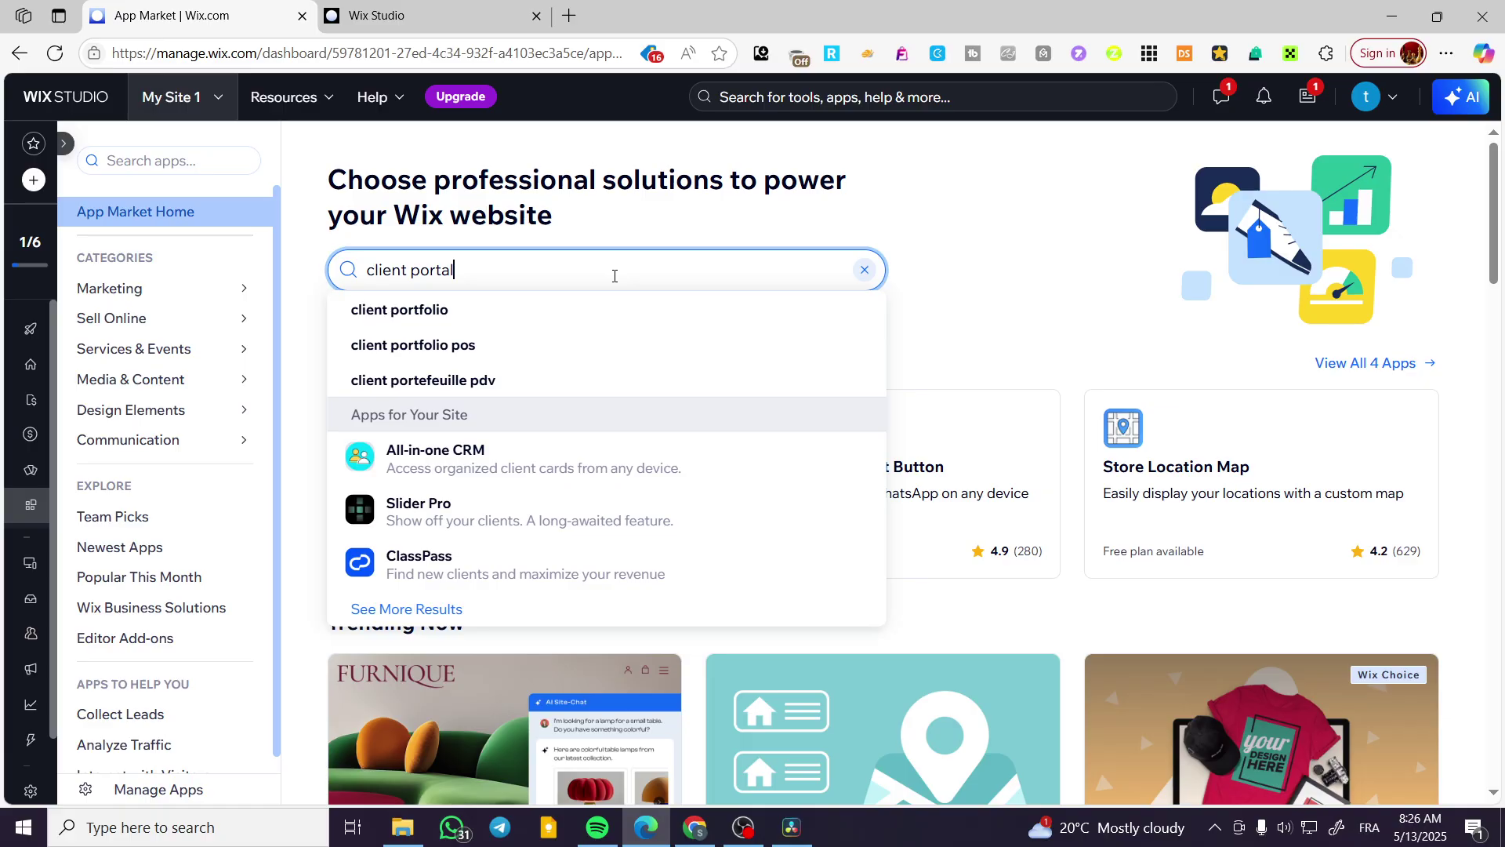
key("Return")
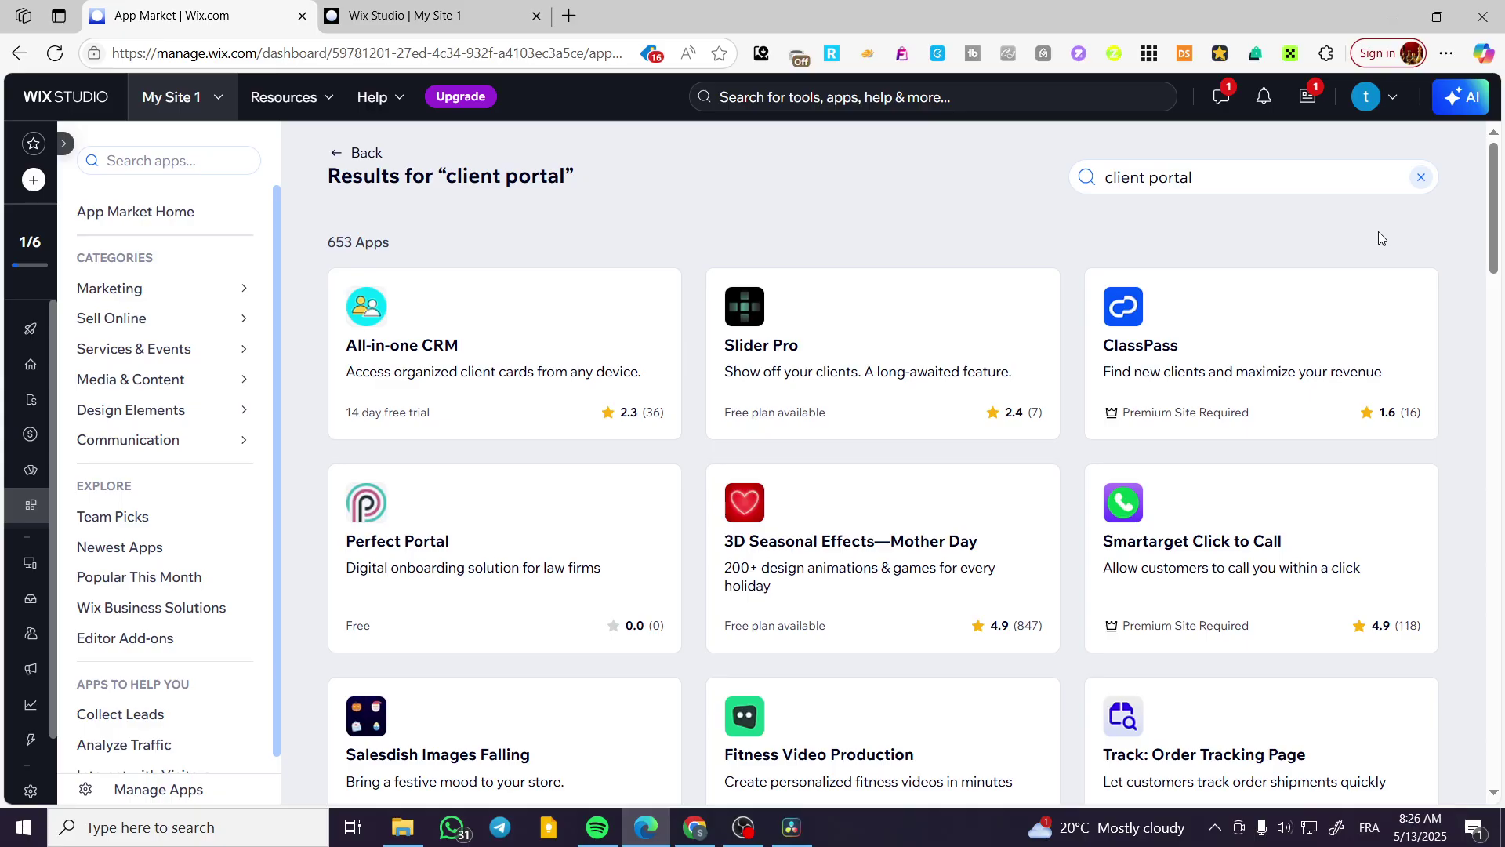
Browse the client portal results, then clear the search and return to the App Market home.
scroll(1379, 235, "down", 4)
scroll(1380, 240, "down", 5)
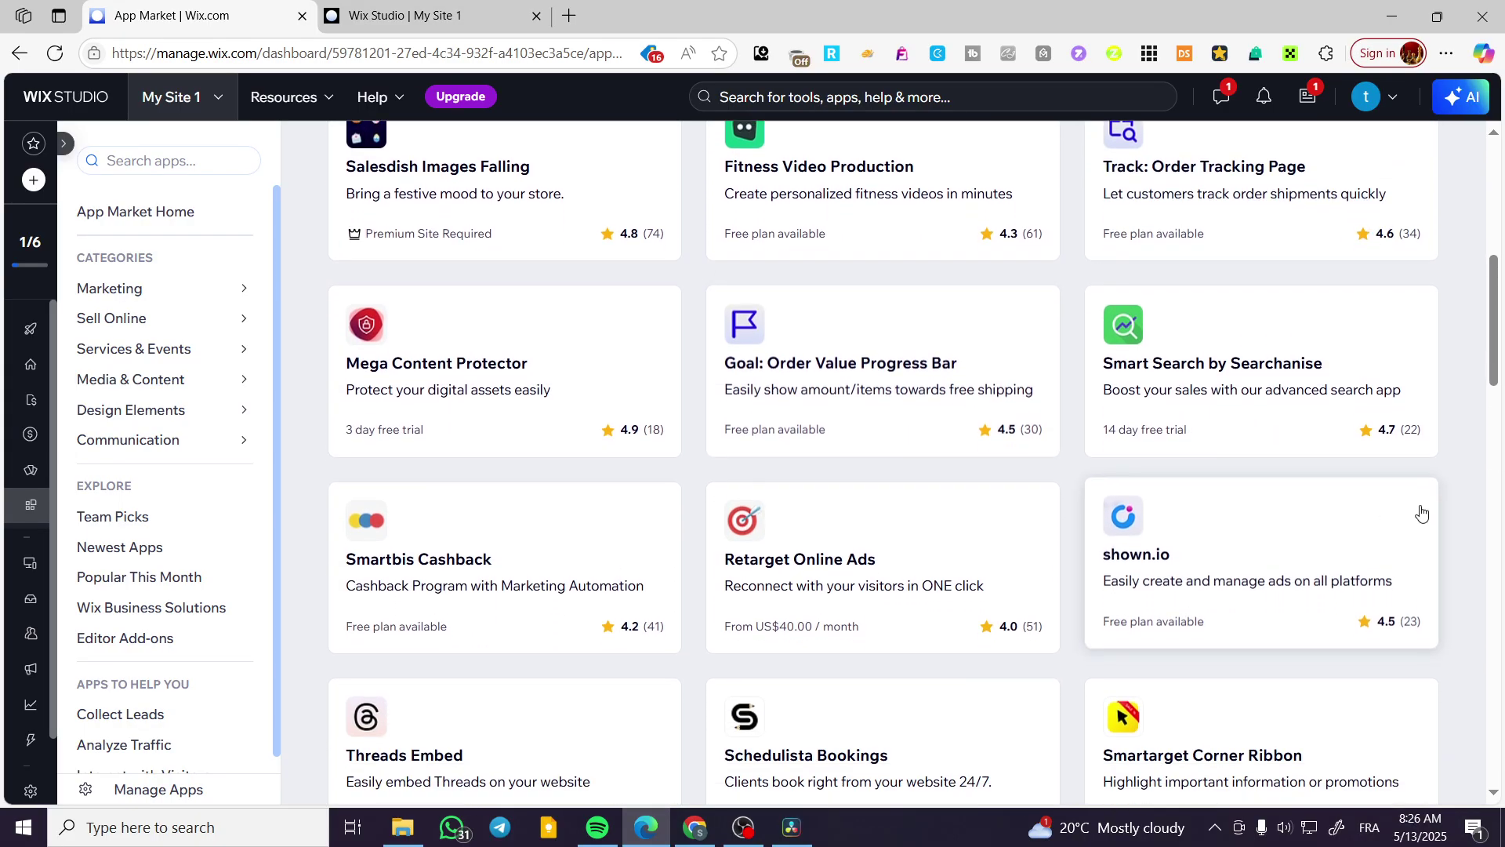
scroll(1419, 510, "down", 4)
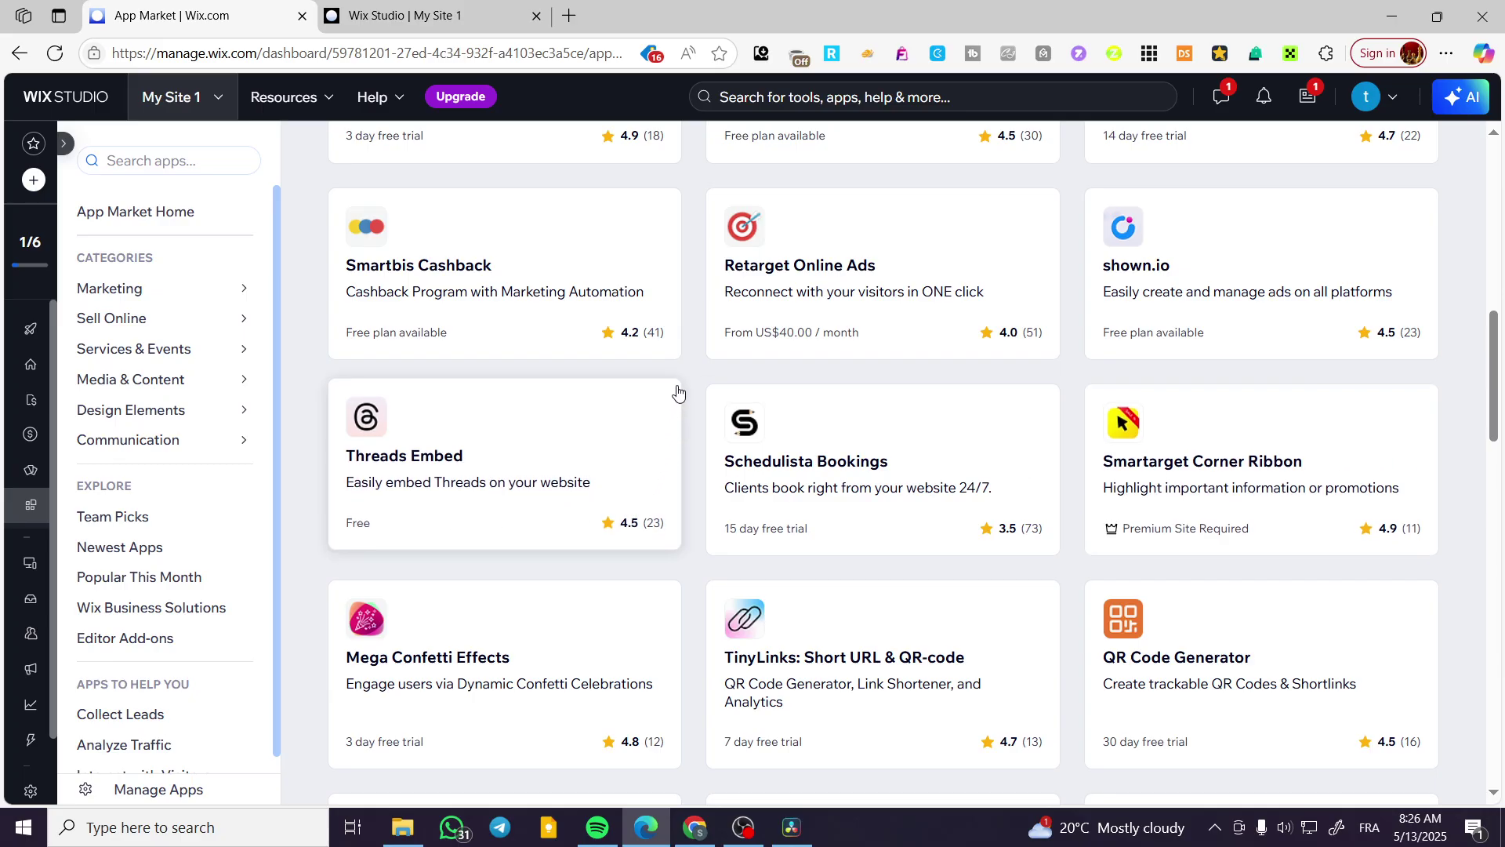
scroll(681, 388, "up", 12)
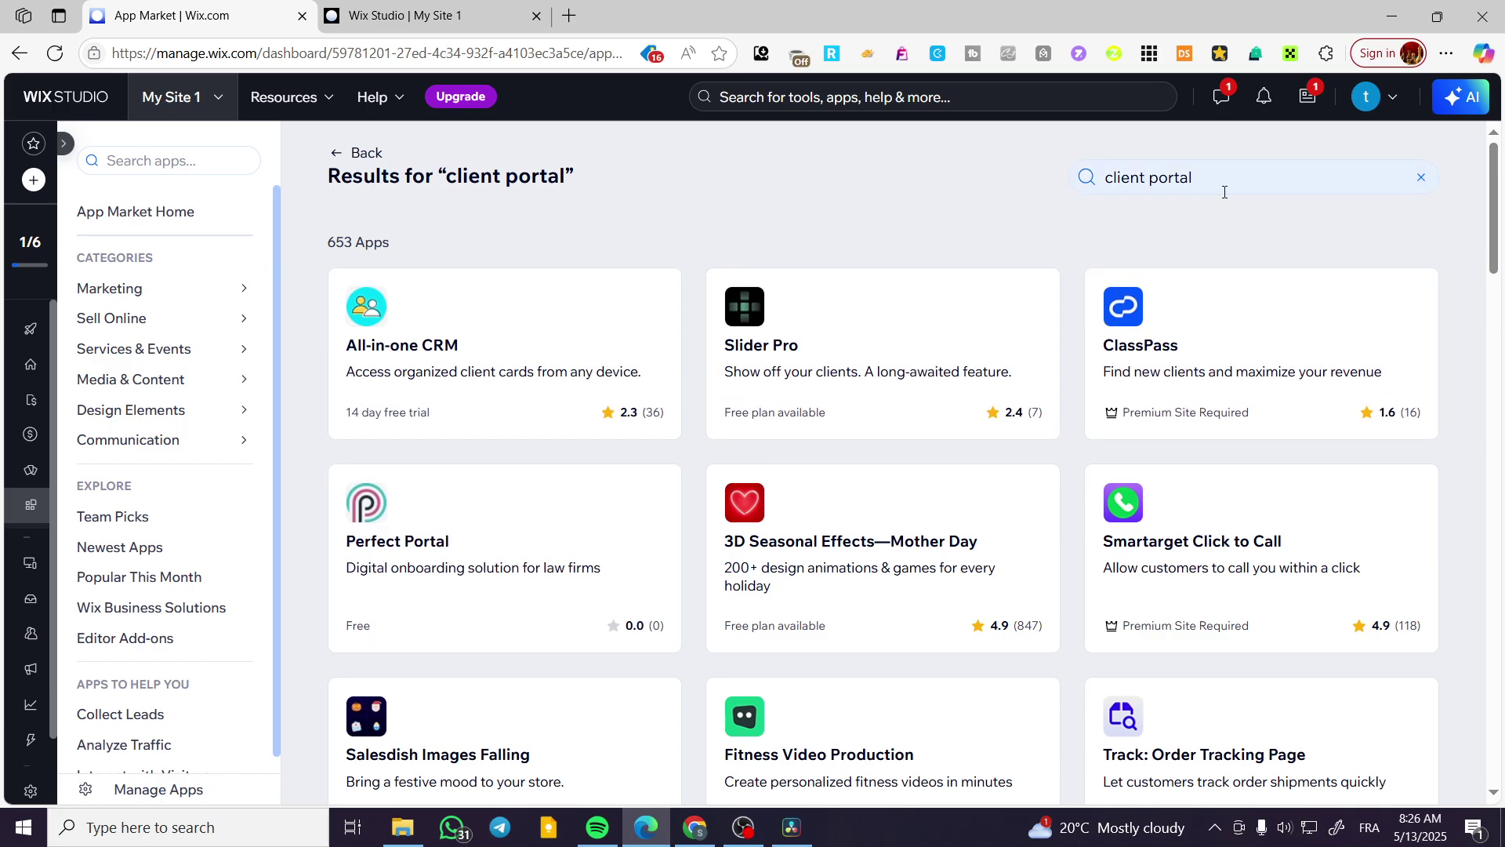
left_click(1420, 178)
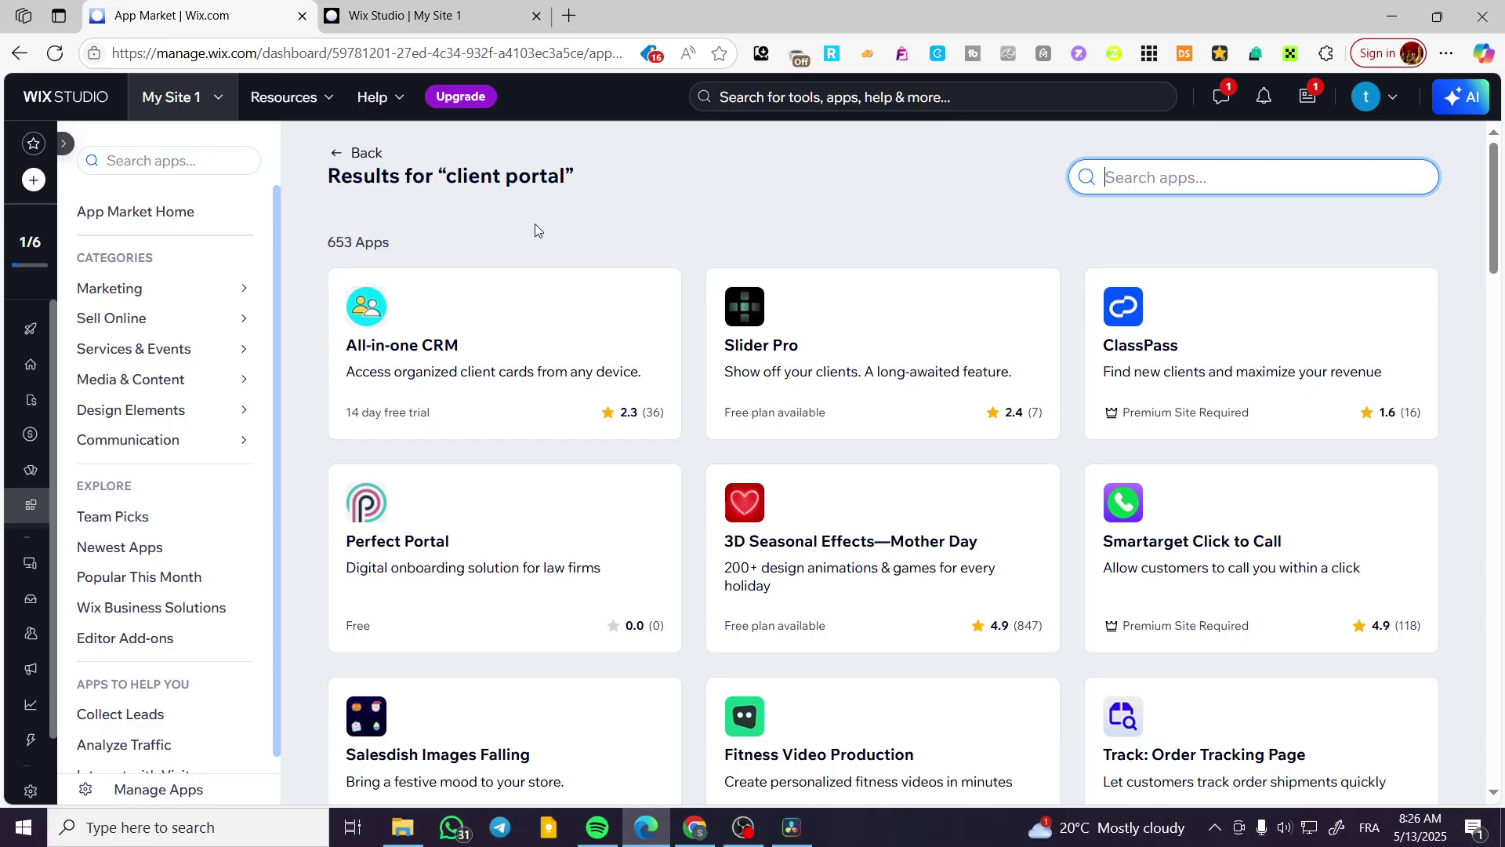
left_click(368, 155)
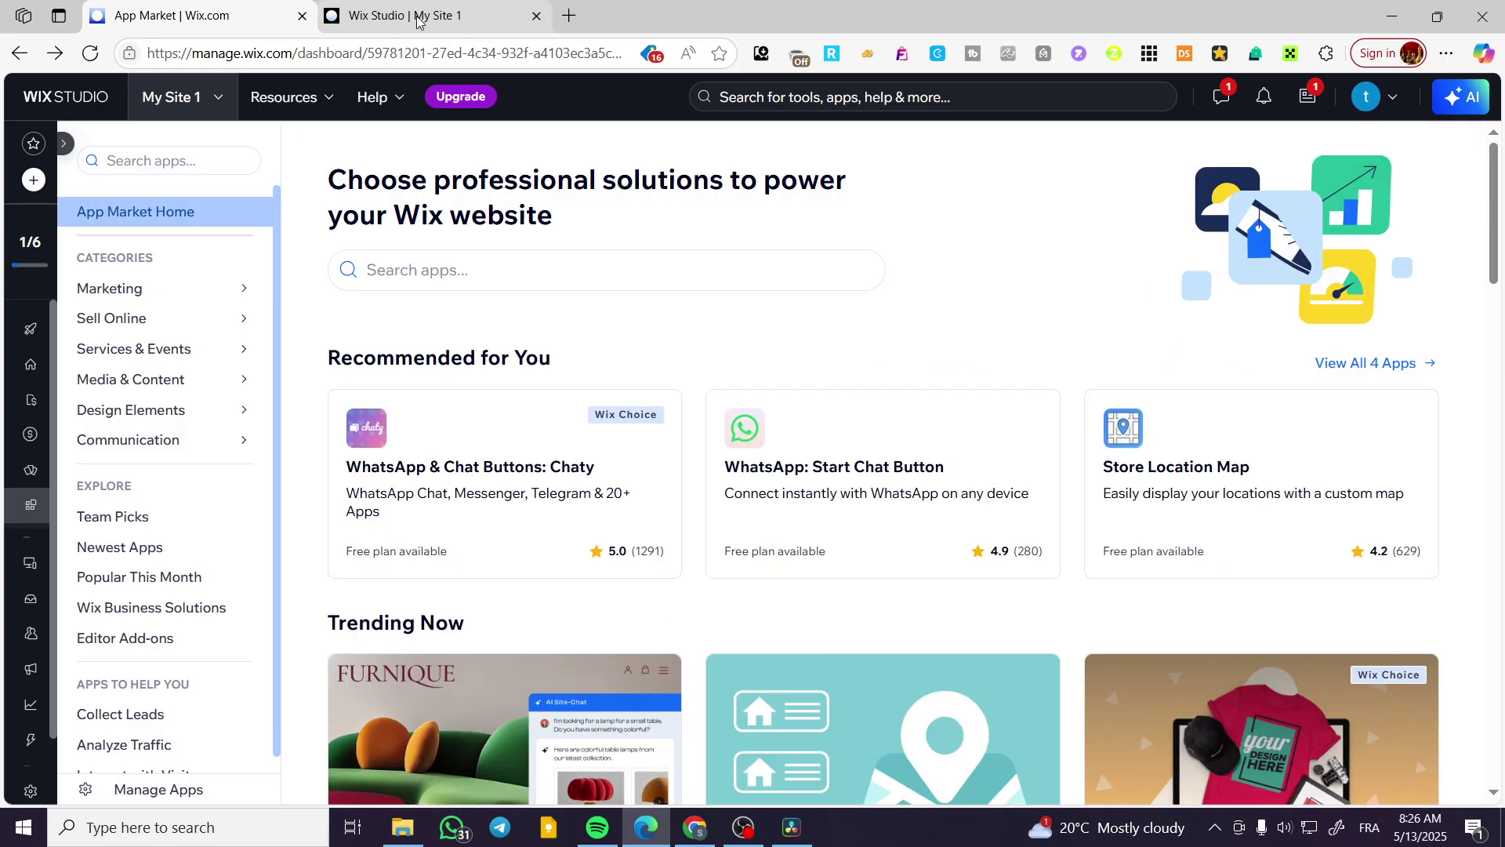
Switch to the site editor and dismiss the header settings.
left_click(417, 19)
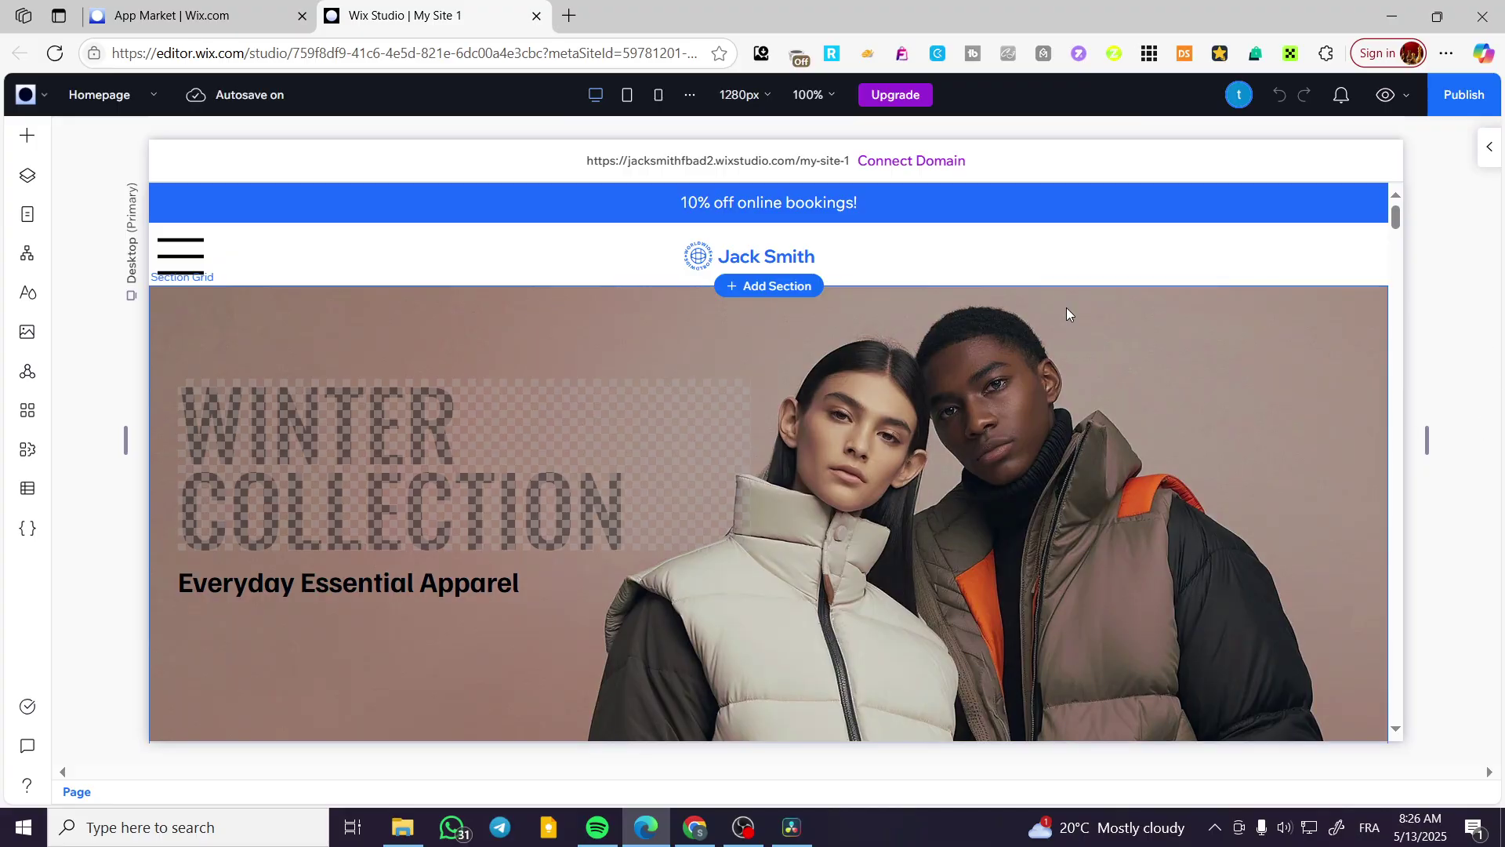
left_click(1075, 222)
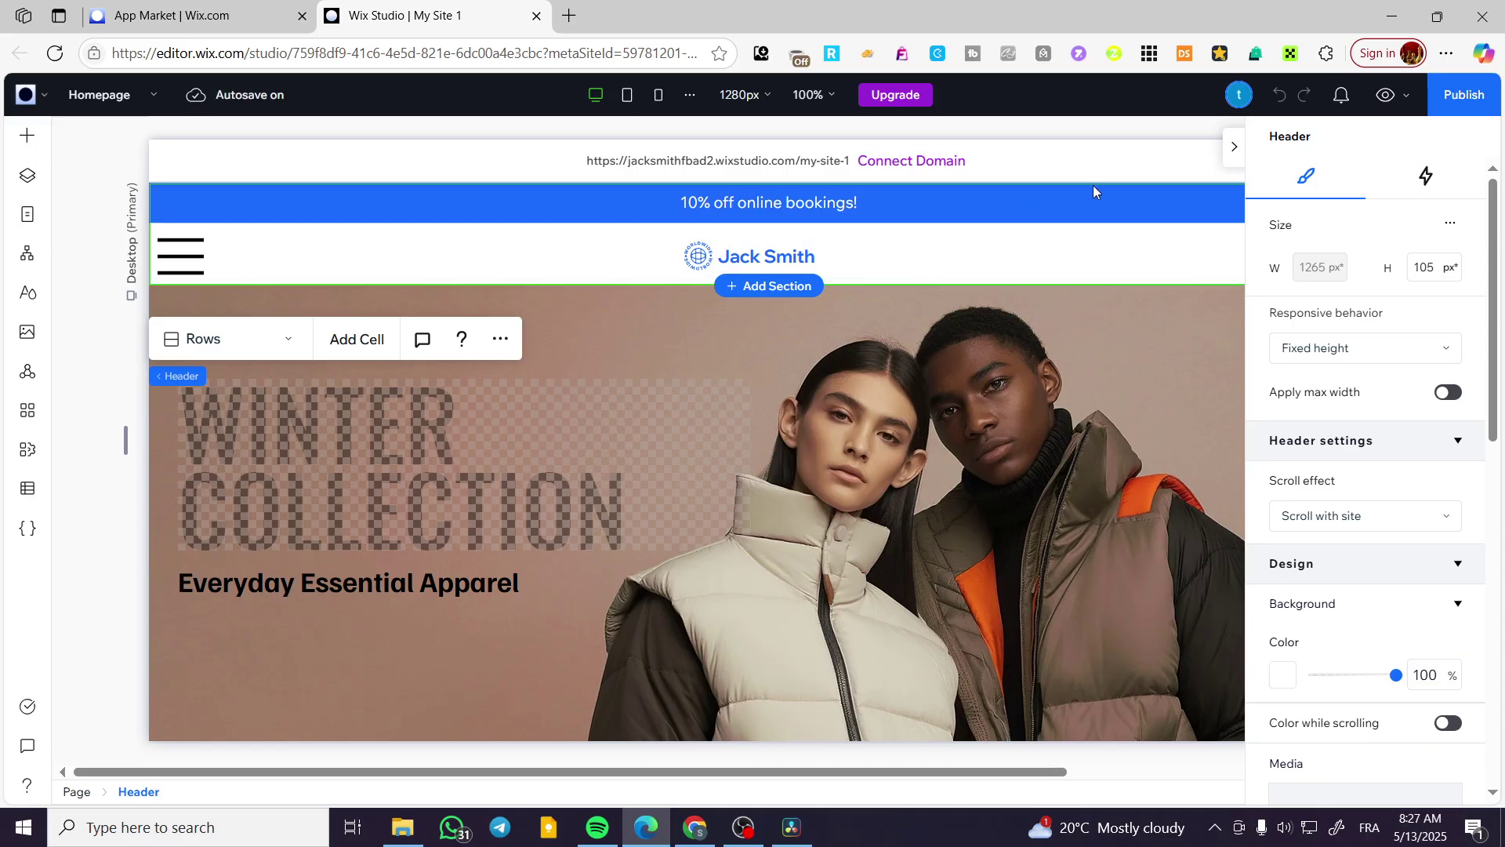
left_click(1235, 147)
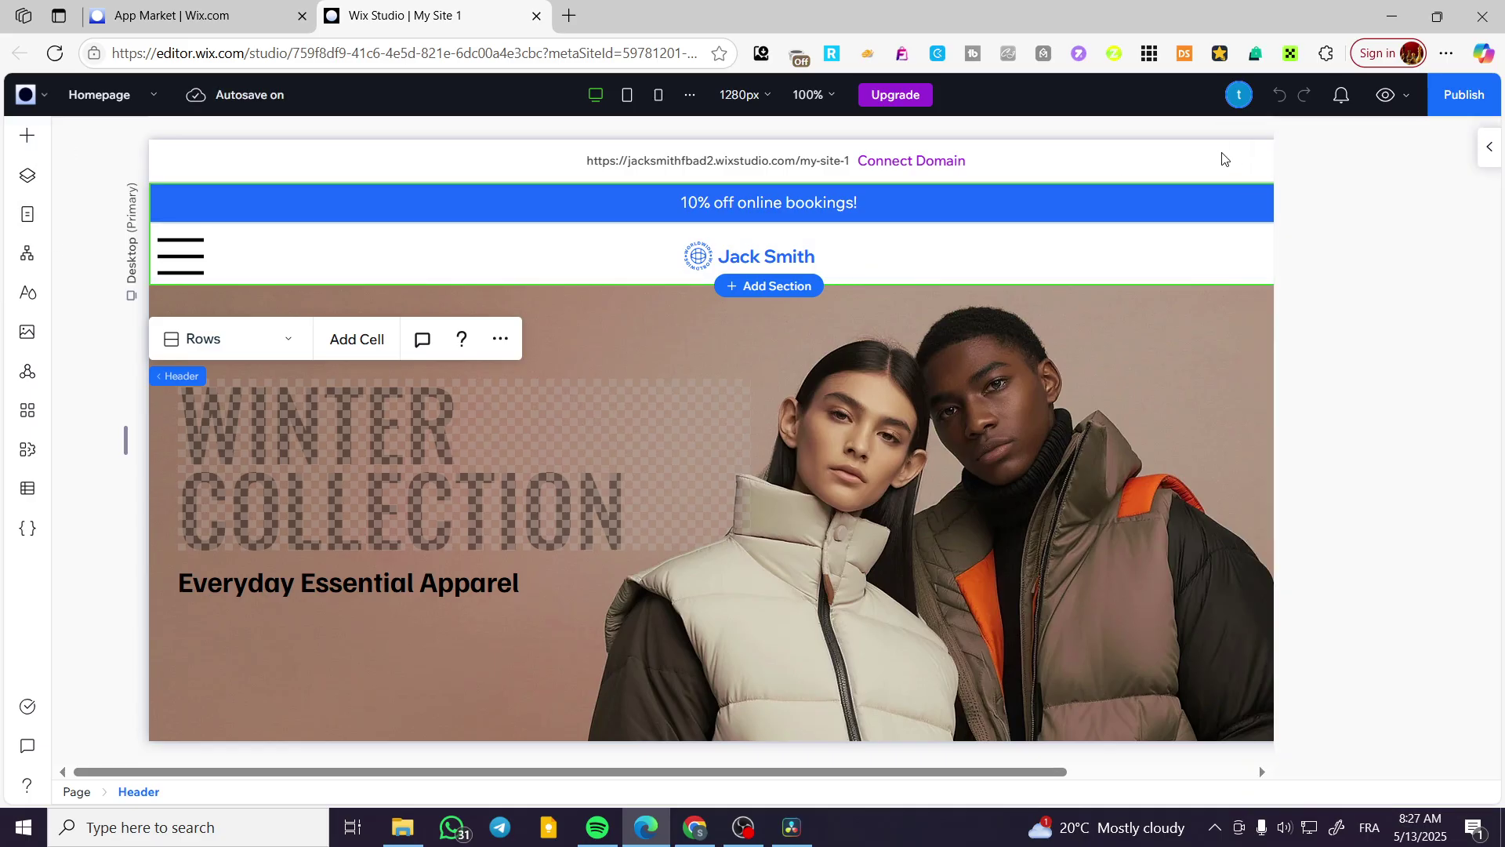
Search elements for 'login' and add Online Programs to the site from Members Area.
left_click(30, 141)
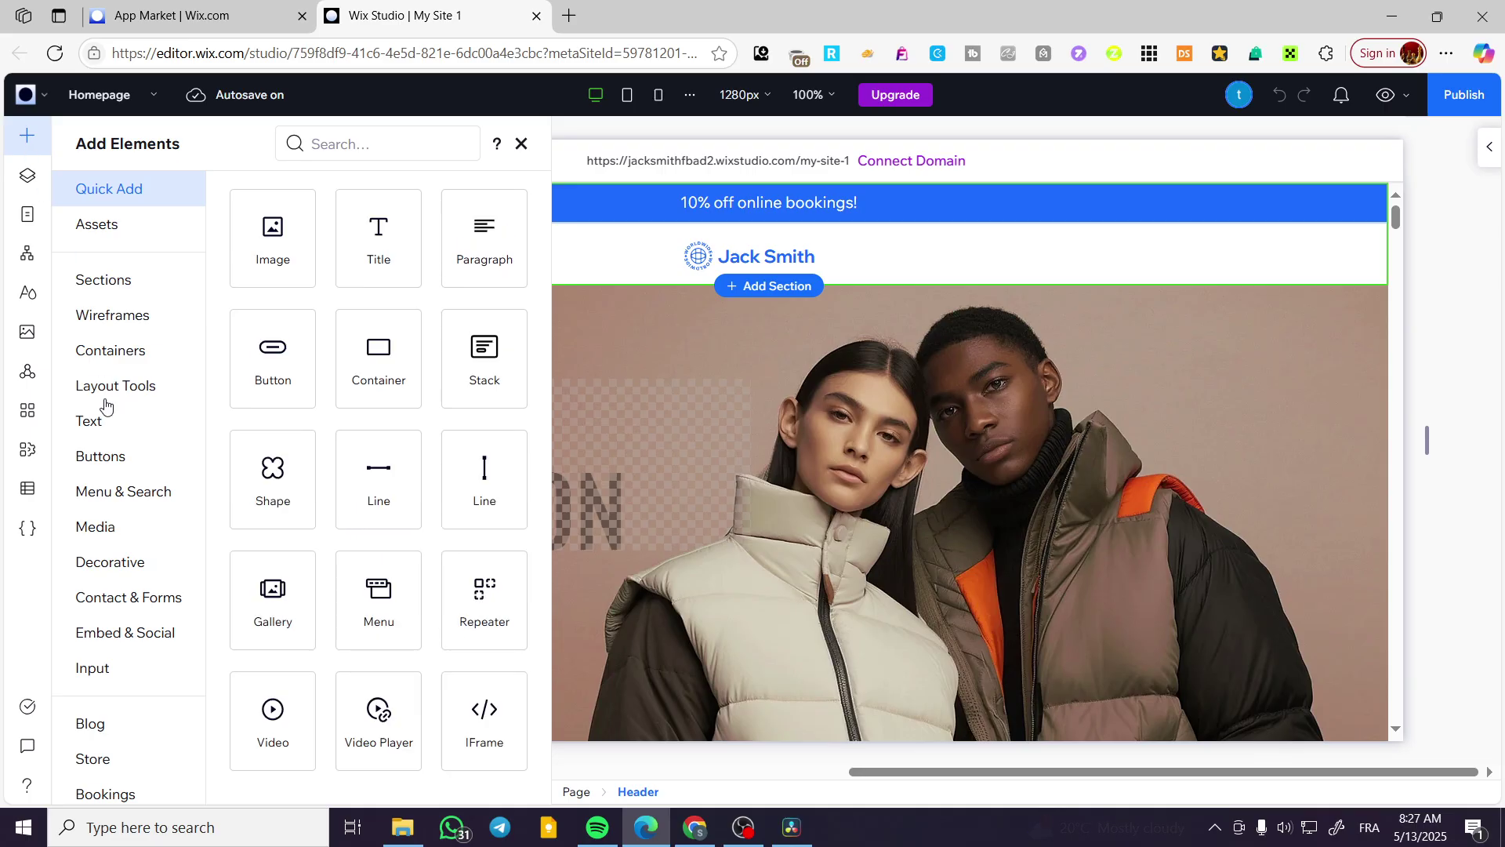
left_click(342, 146)
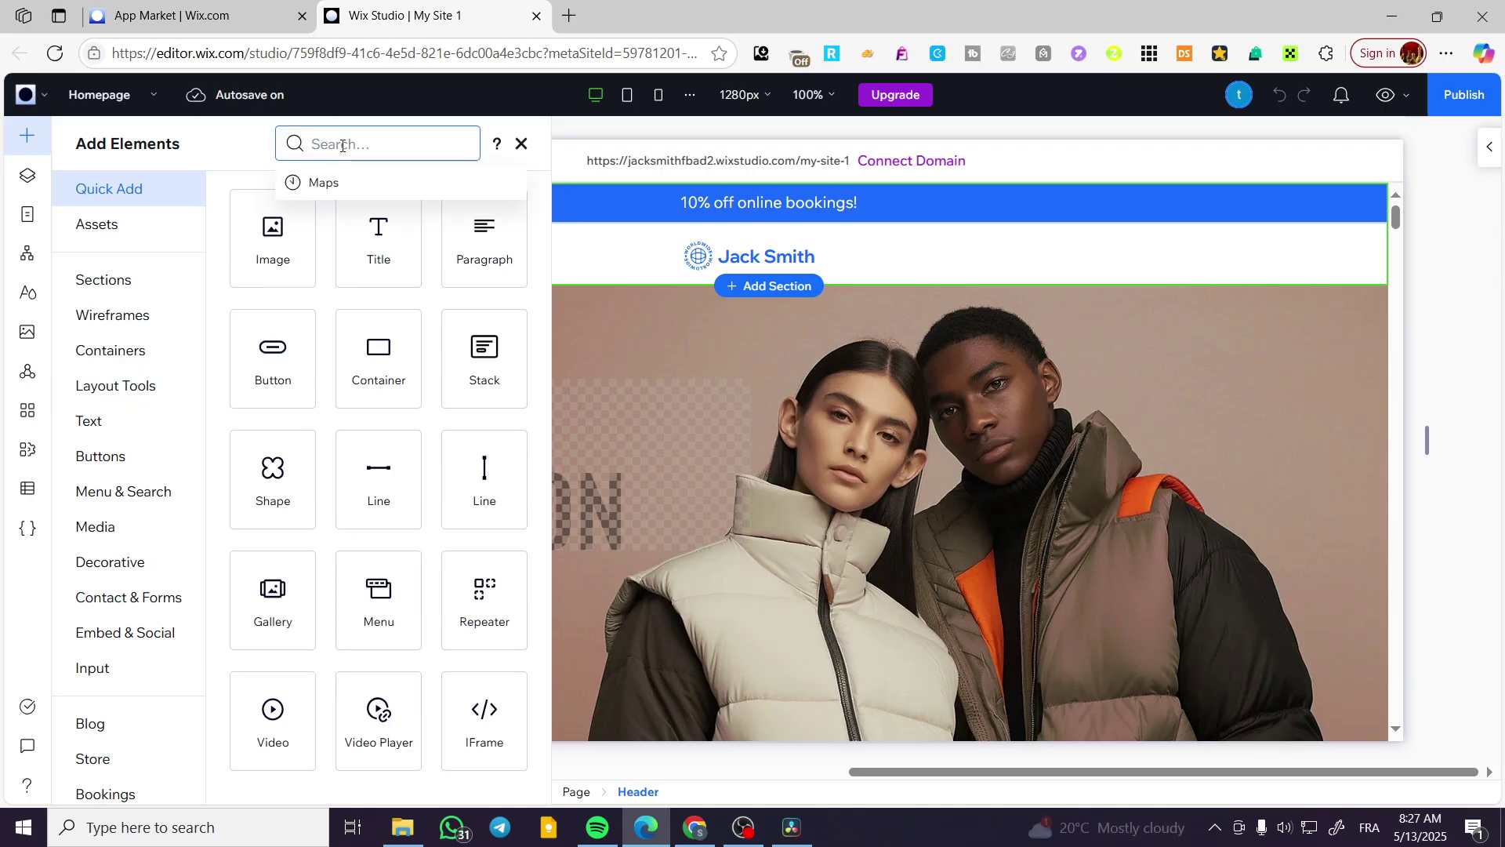
type("login")
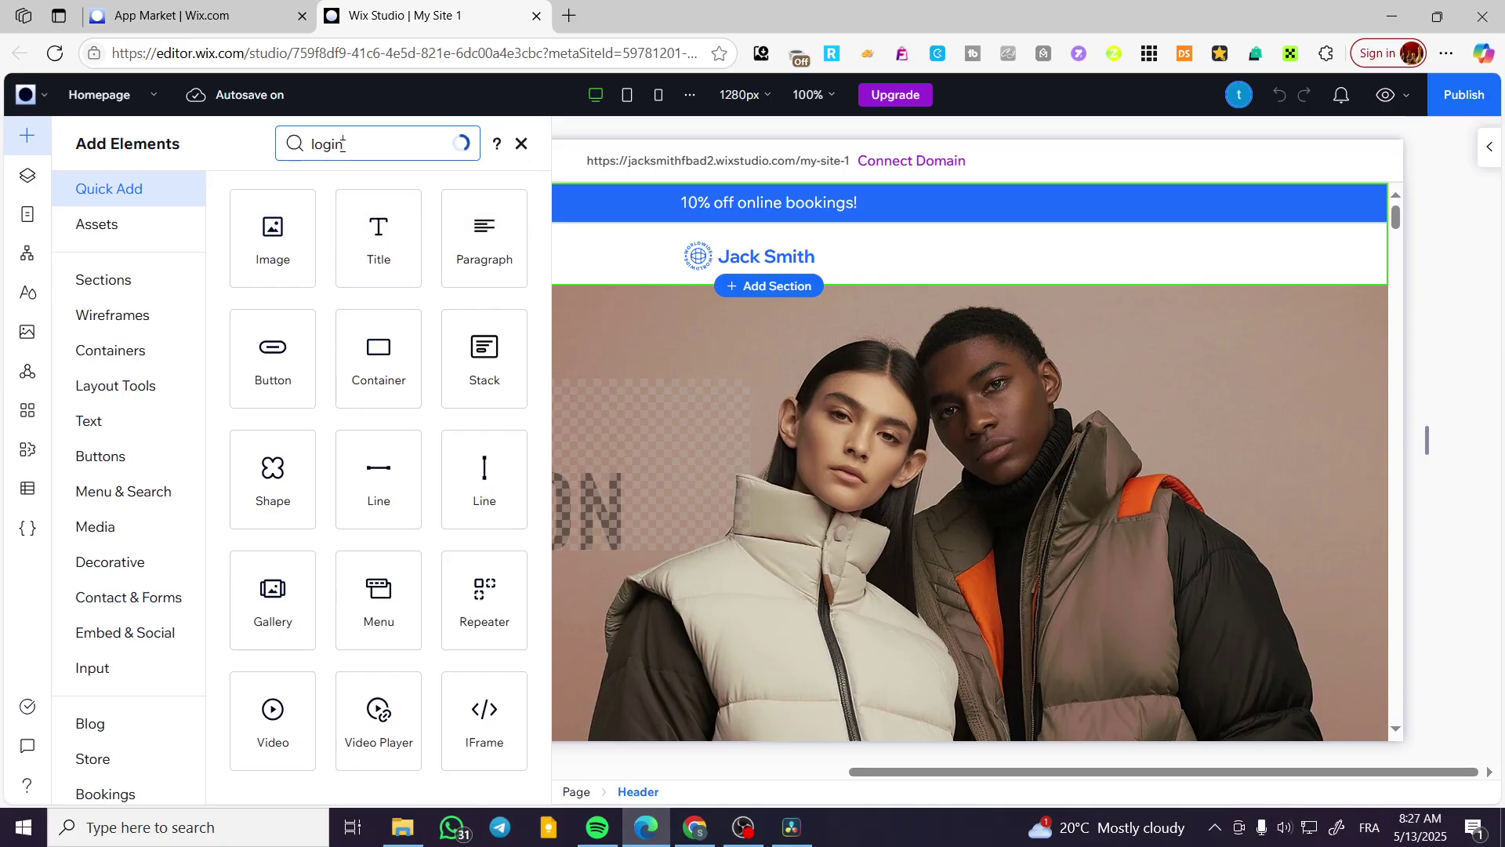
left_click(374, 217)
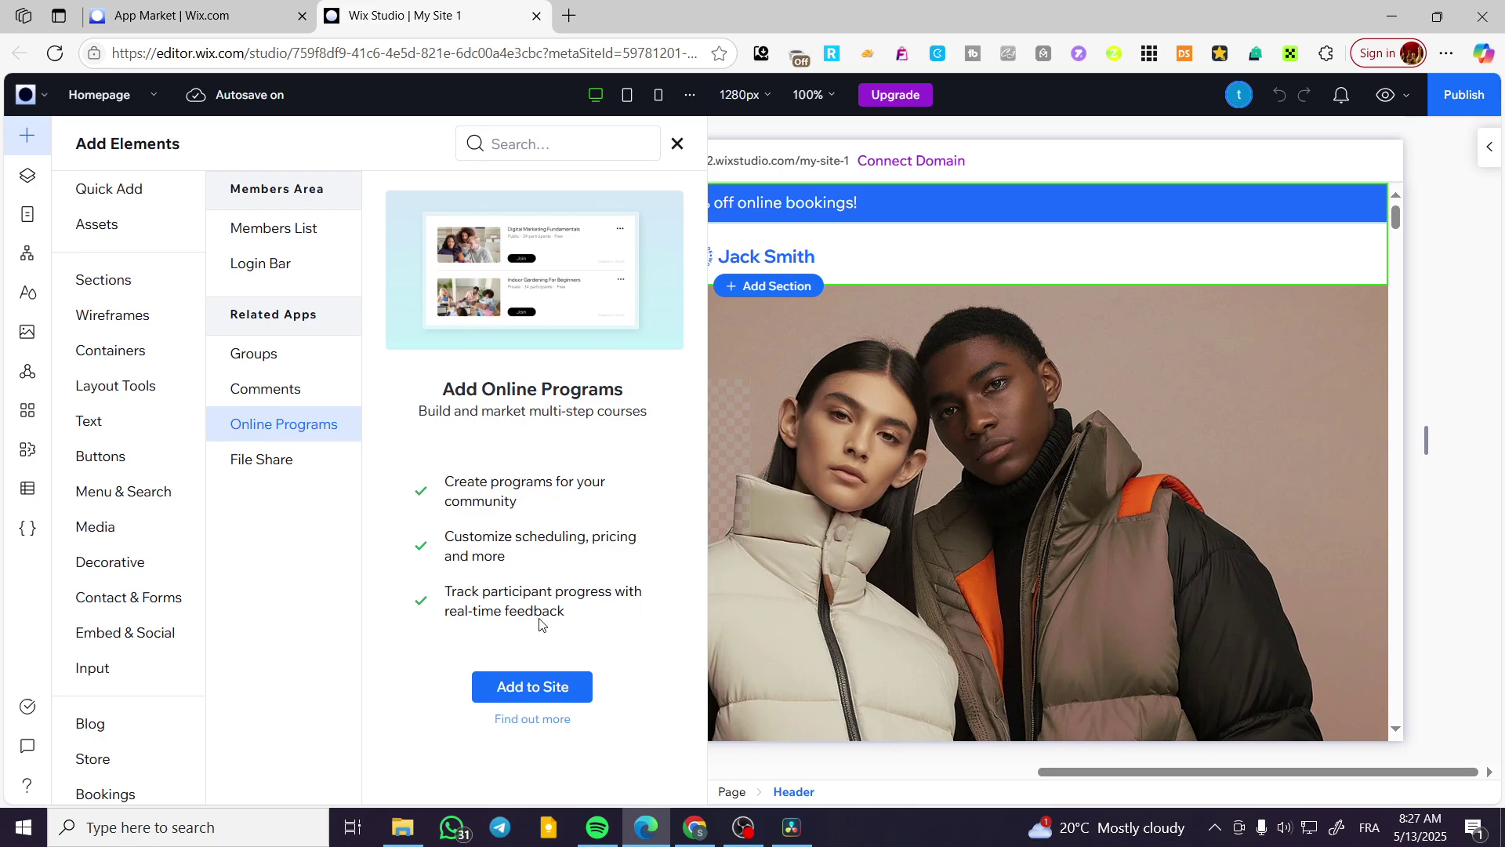
left_click(534, 687)
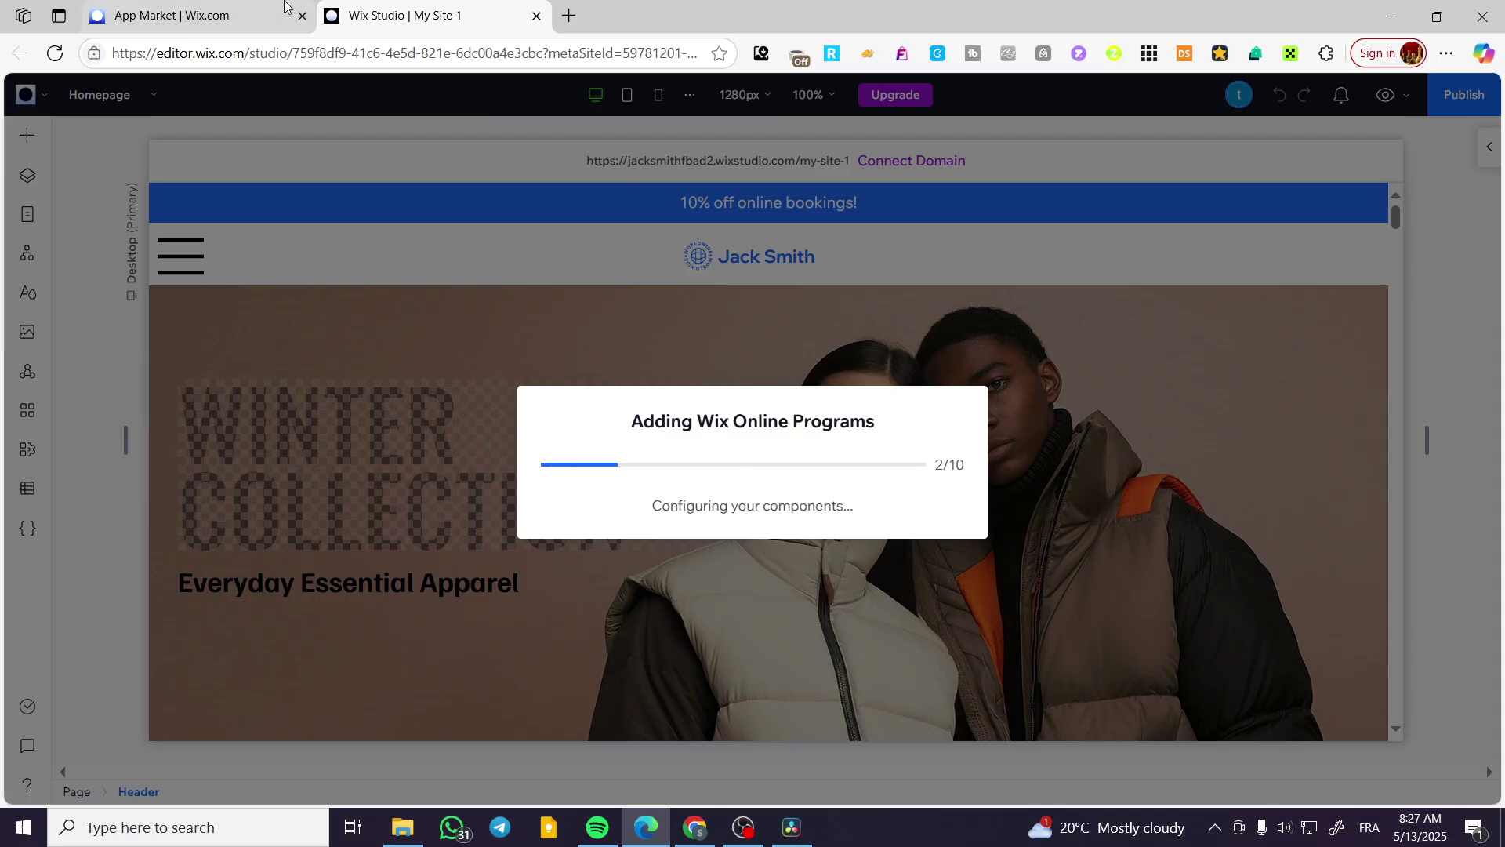
left_click(196, 15)
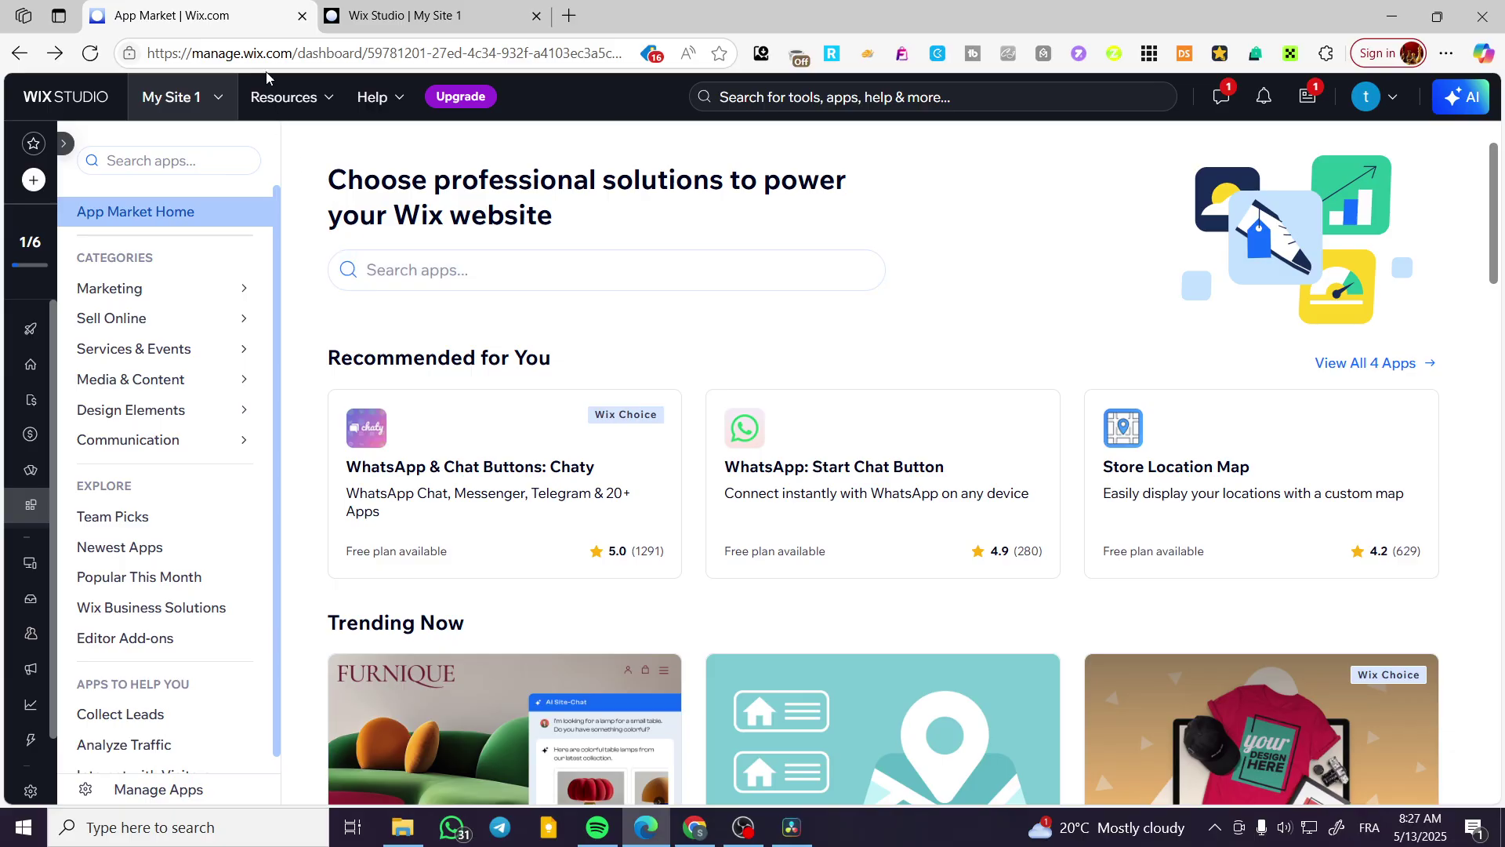
left_click(450, 17)
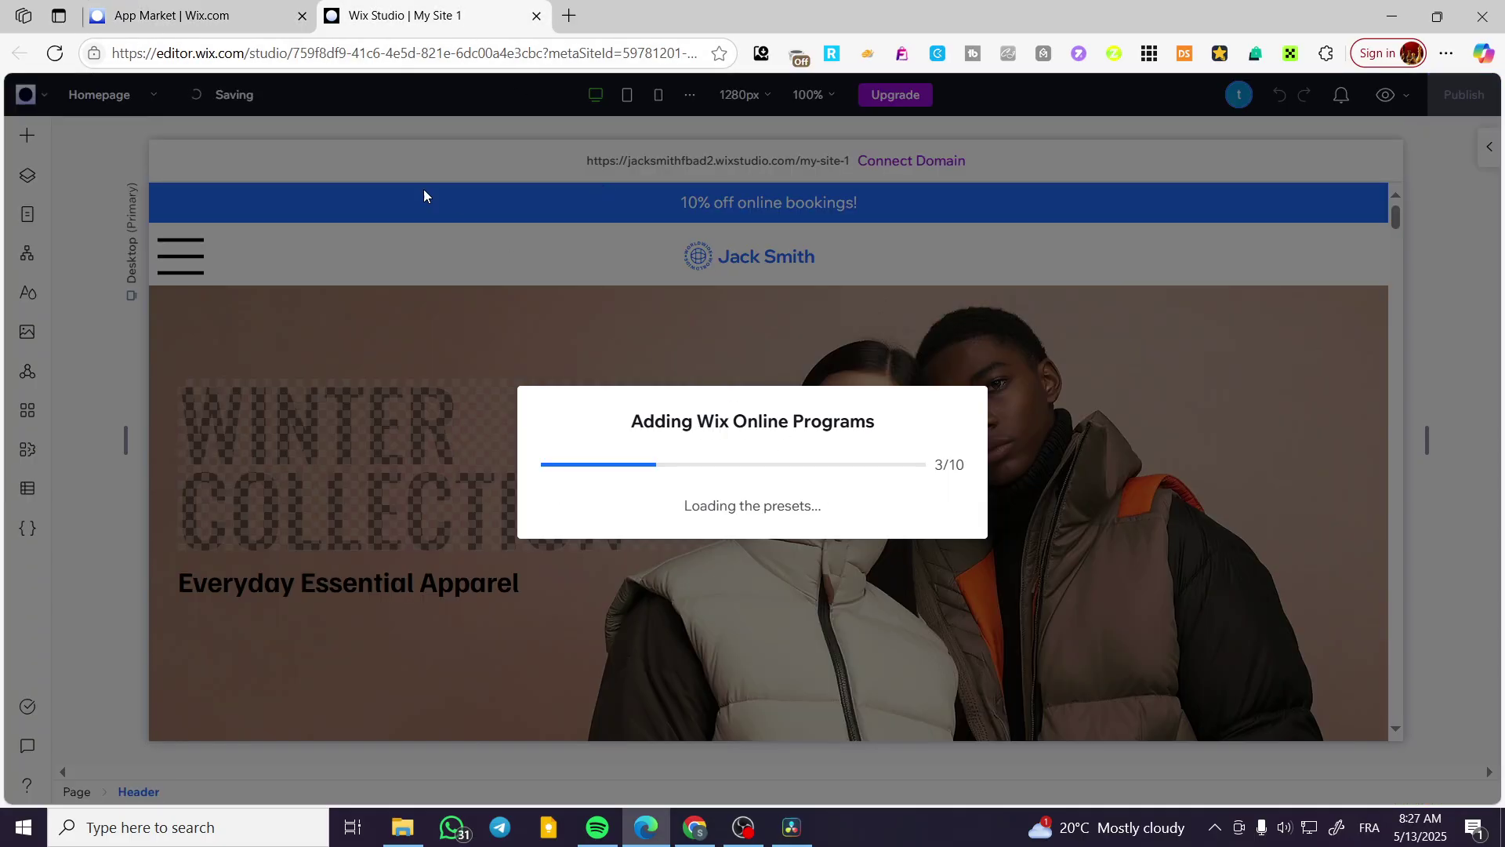
Glance at the App Market tab, then return to the editor as Online Programs finishes installing.
left_click(227, 11)
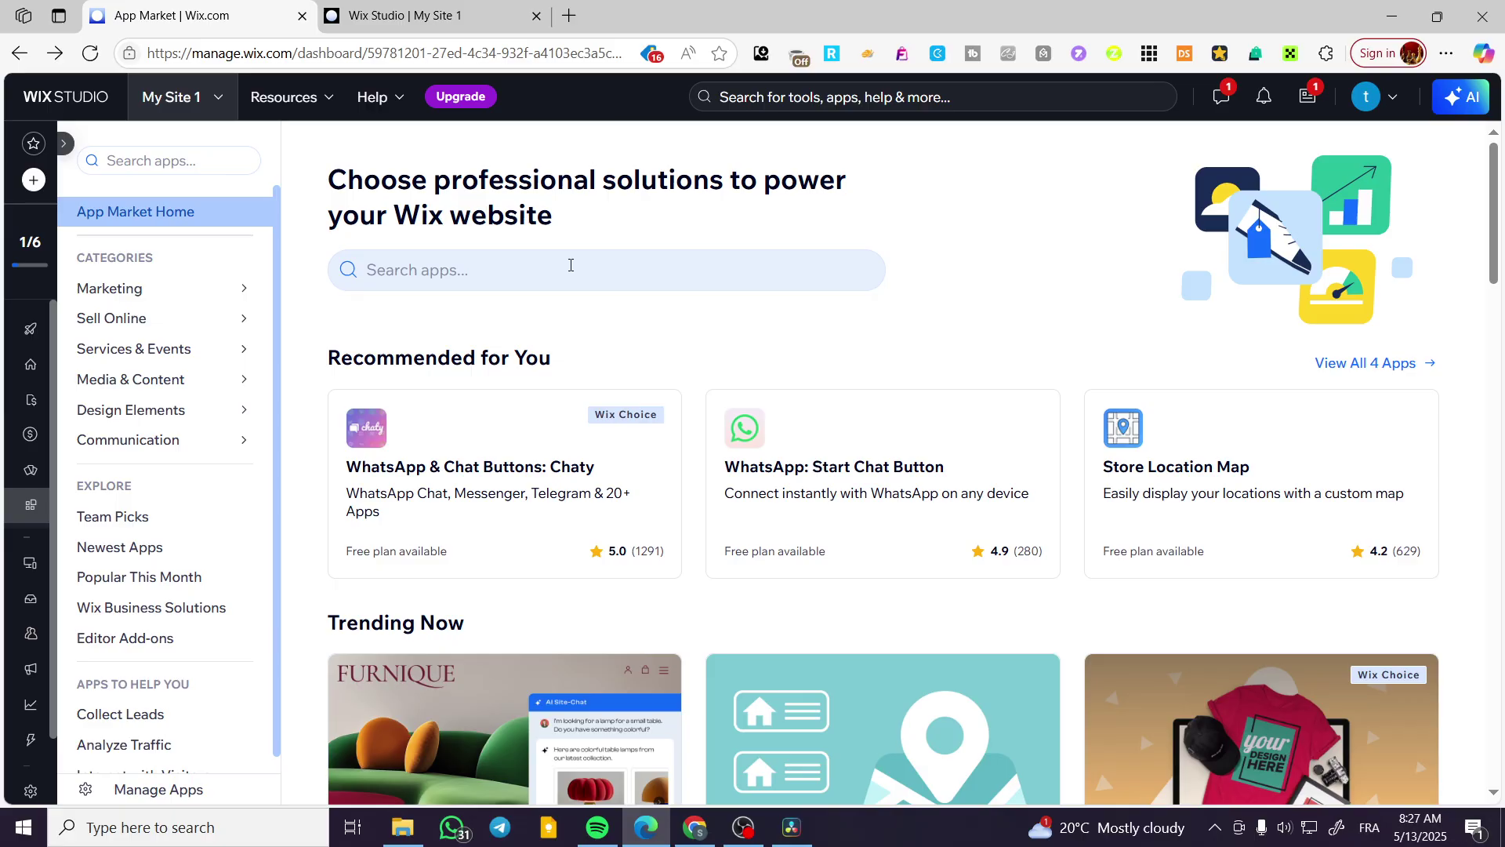
left_click(394, 15)
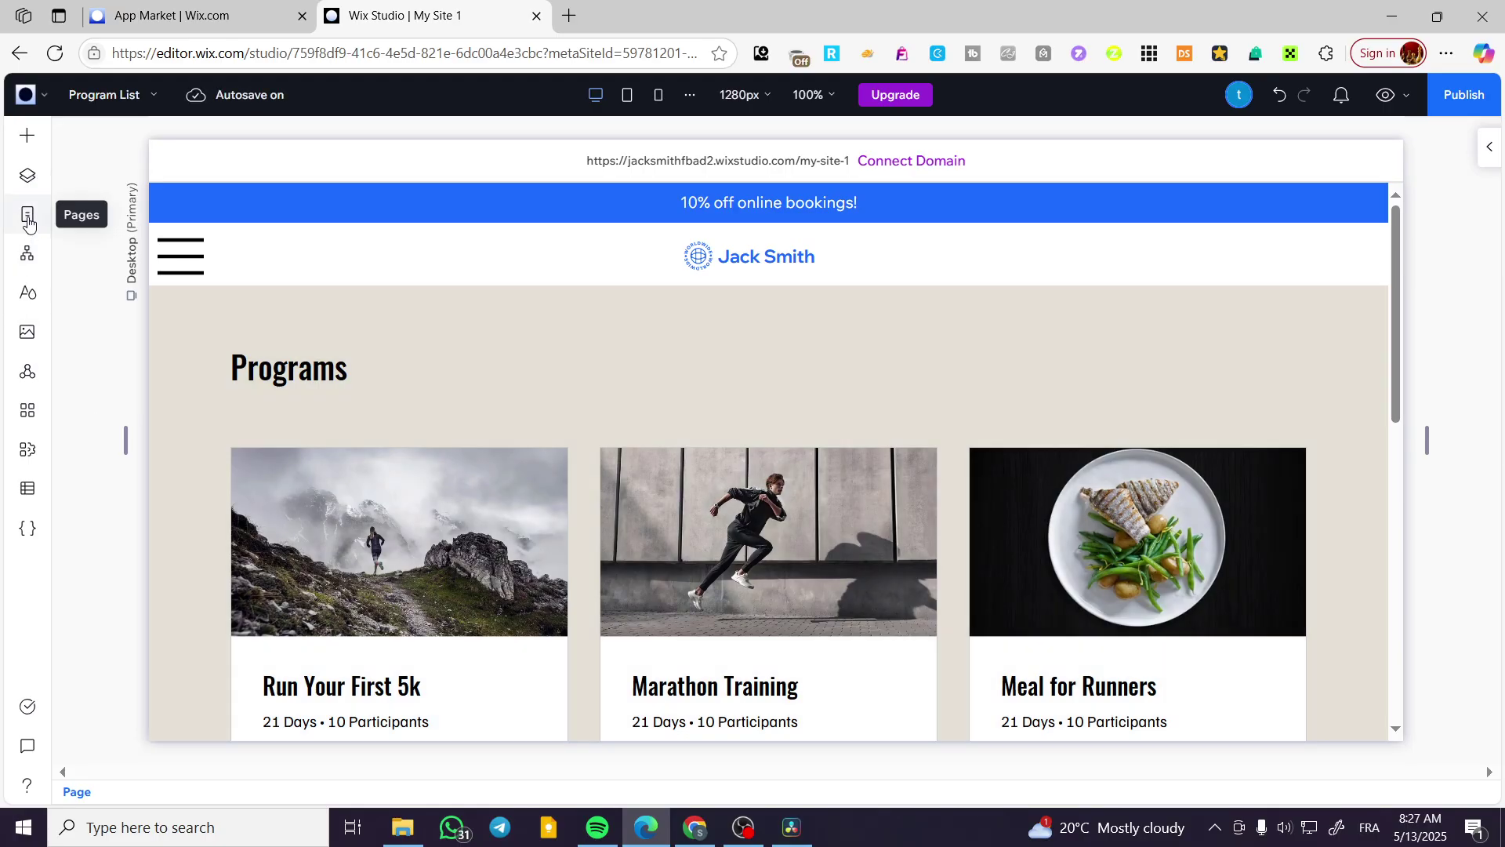
Open the Member Page from the Pages panel and select its My Programs widget.
left_click(28, 223)
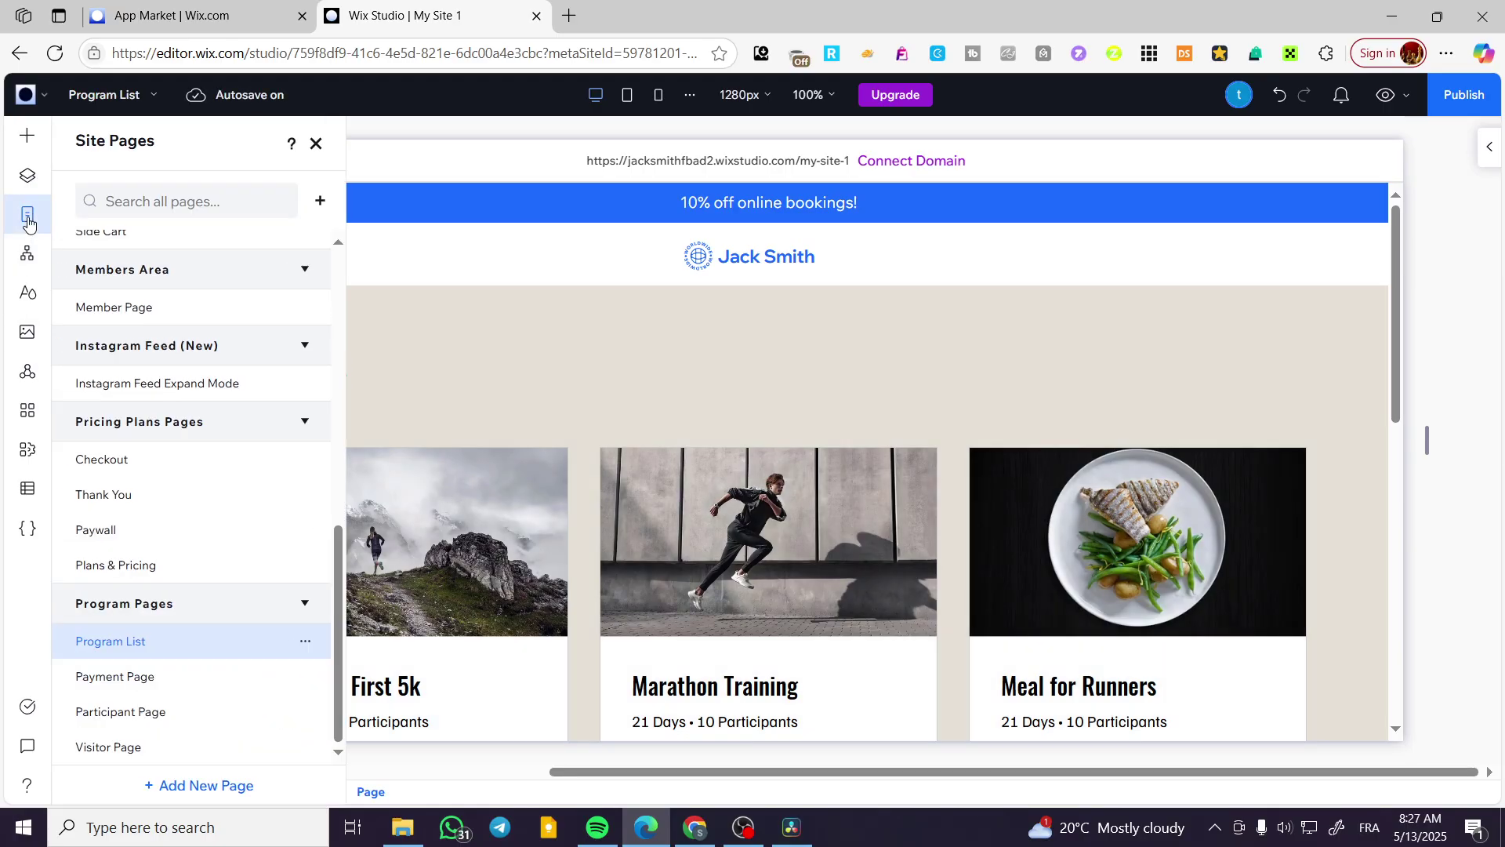
left_click(130, 311)
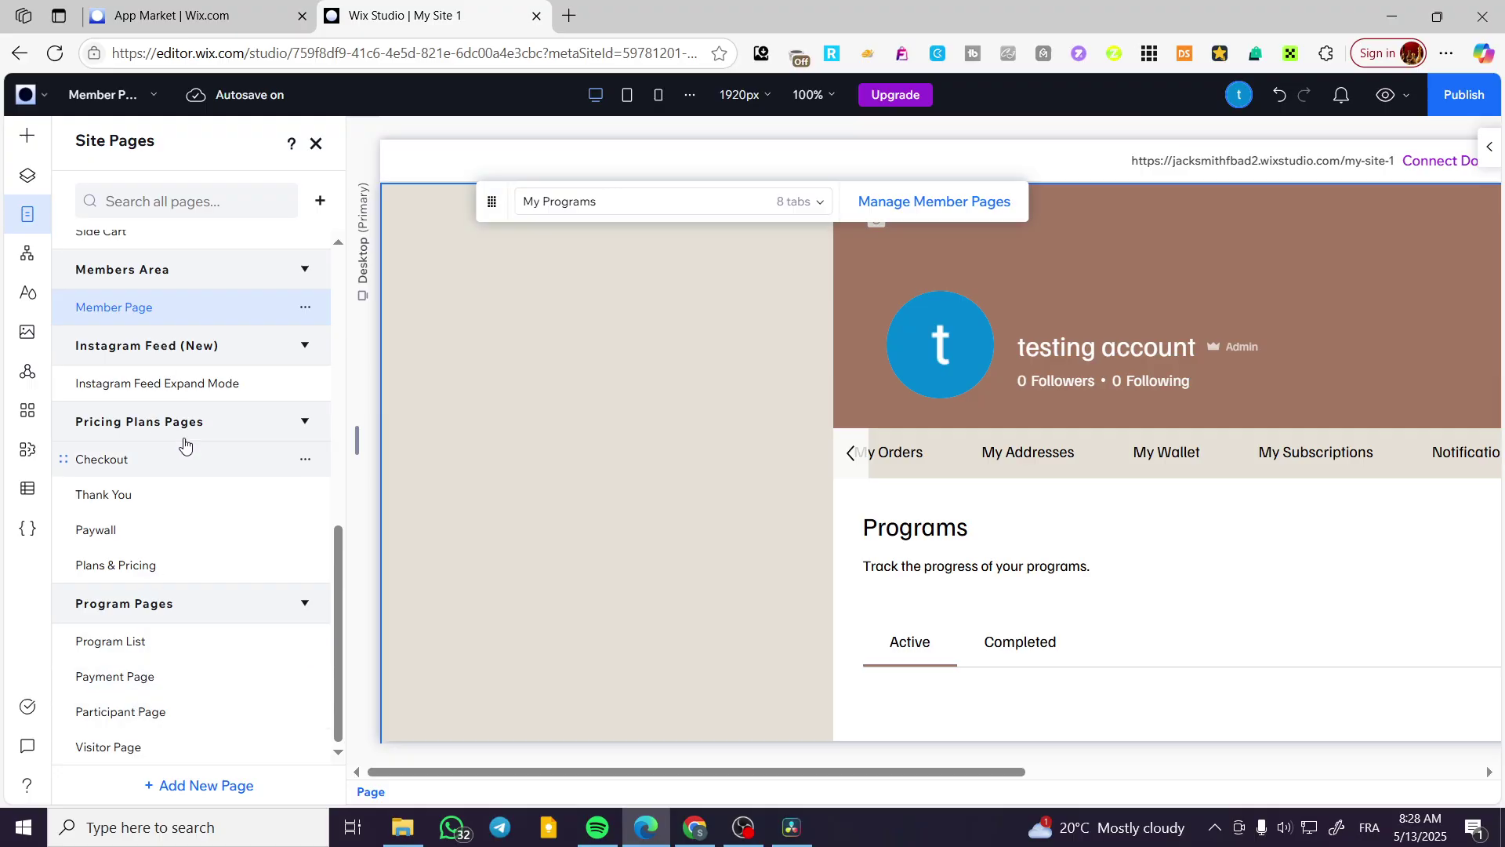
left_click(732, 618)
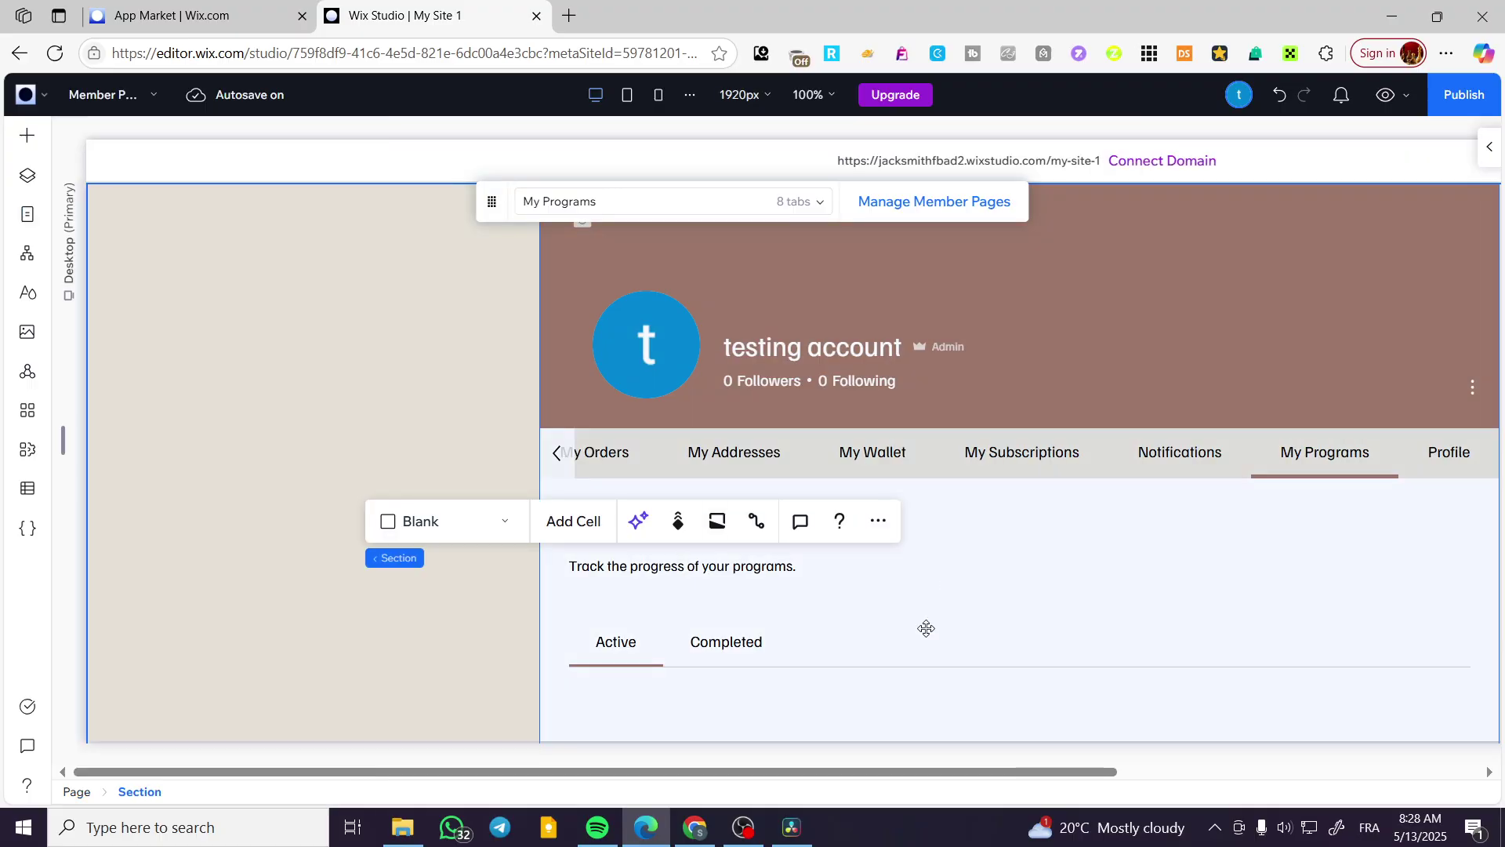
left_click(1283, 517)
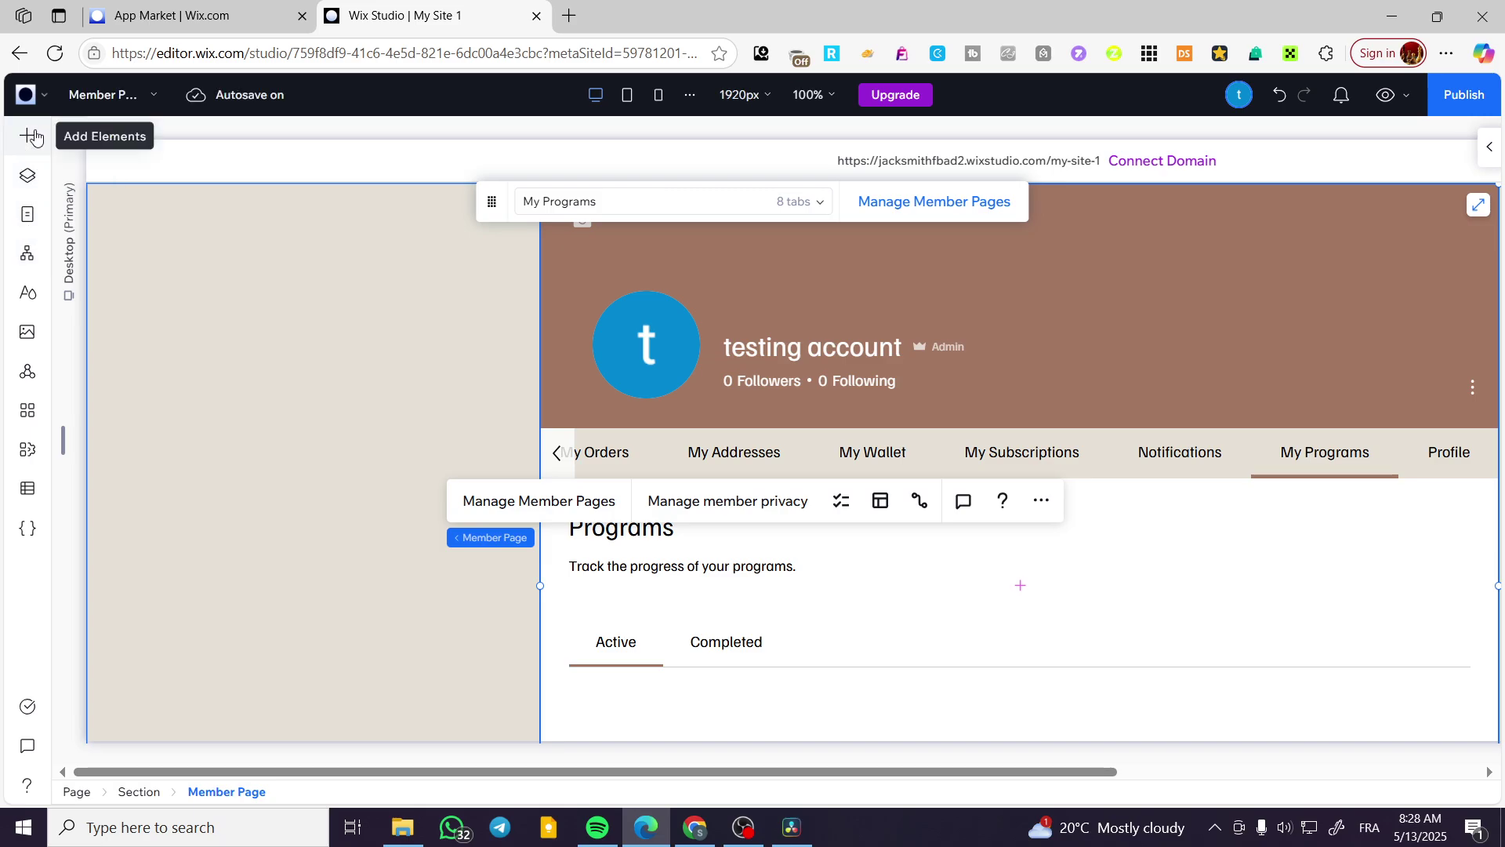
left_click(35, 137)
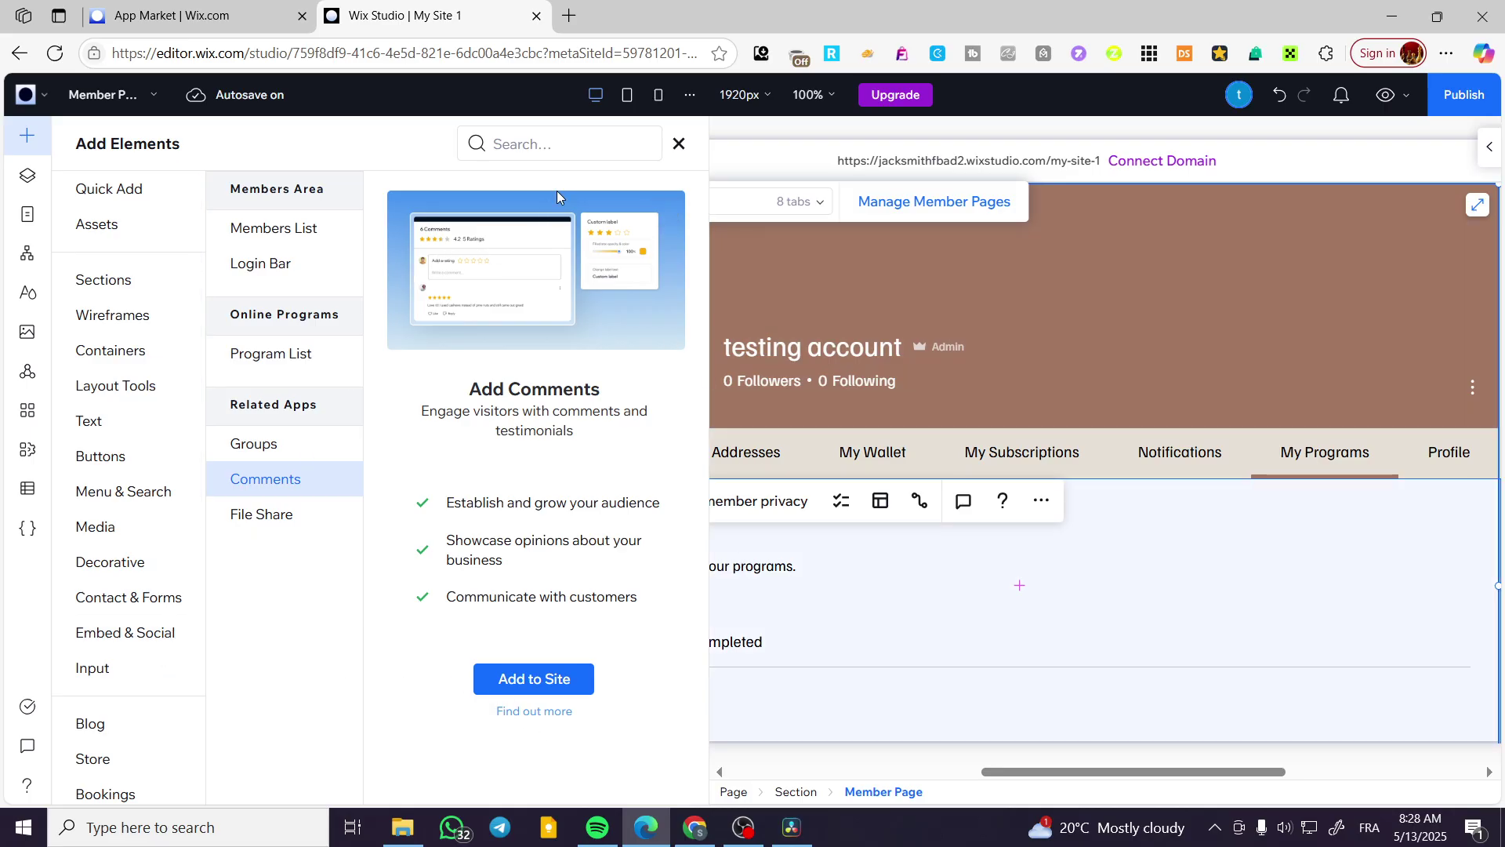
left_click(596, 151)
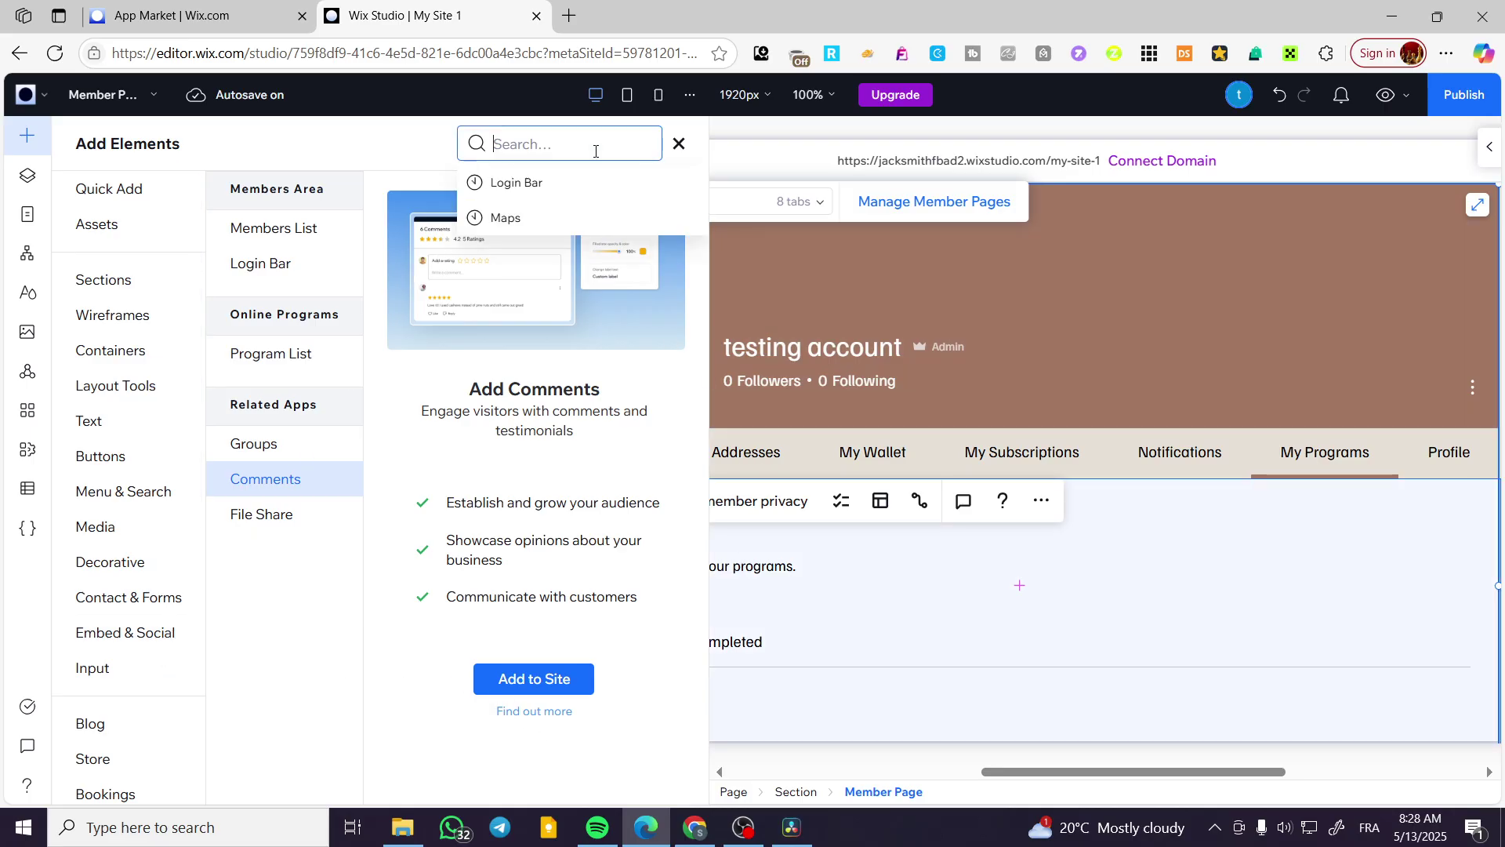
left_click(285, 263)
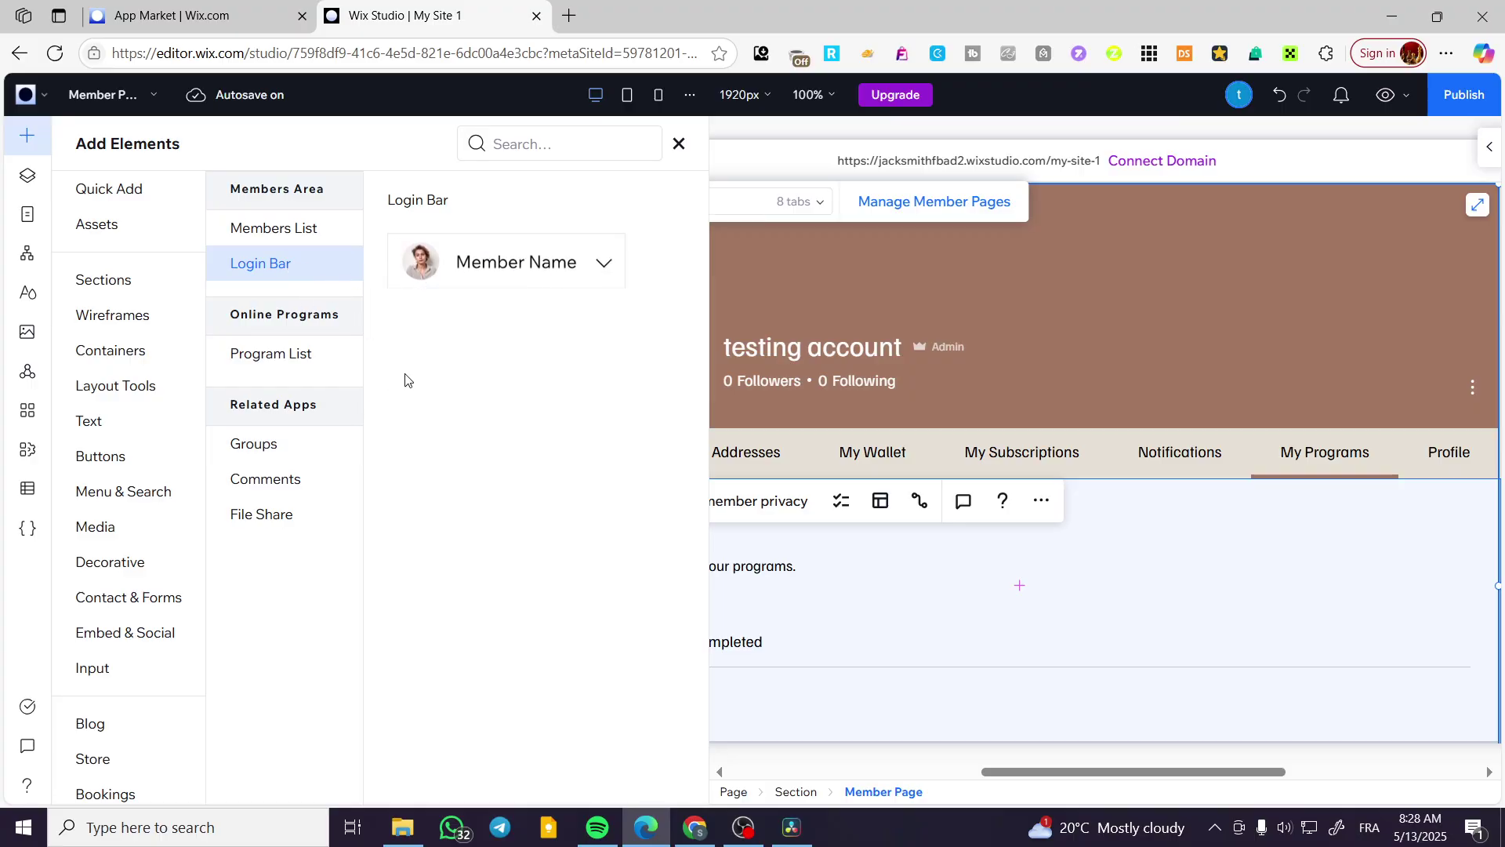
left_click_drag(461, 269, 21, 245)
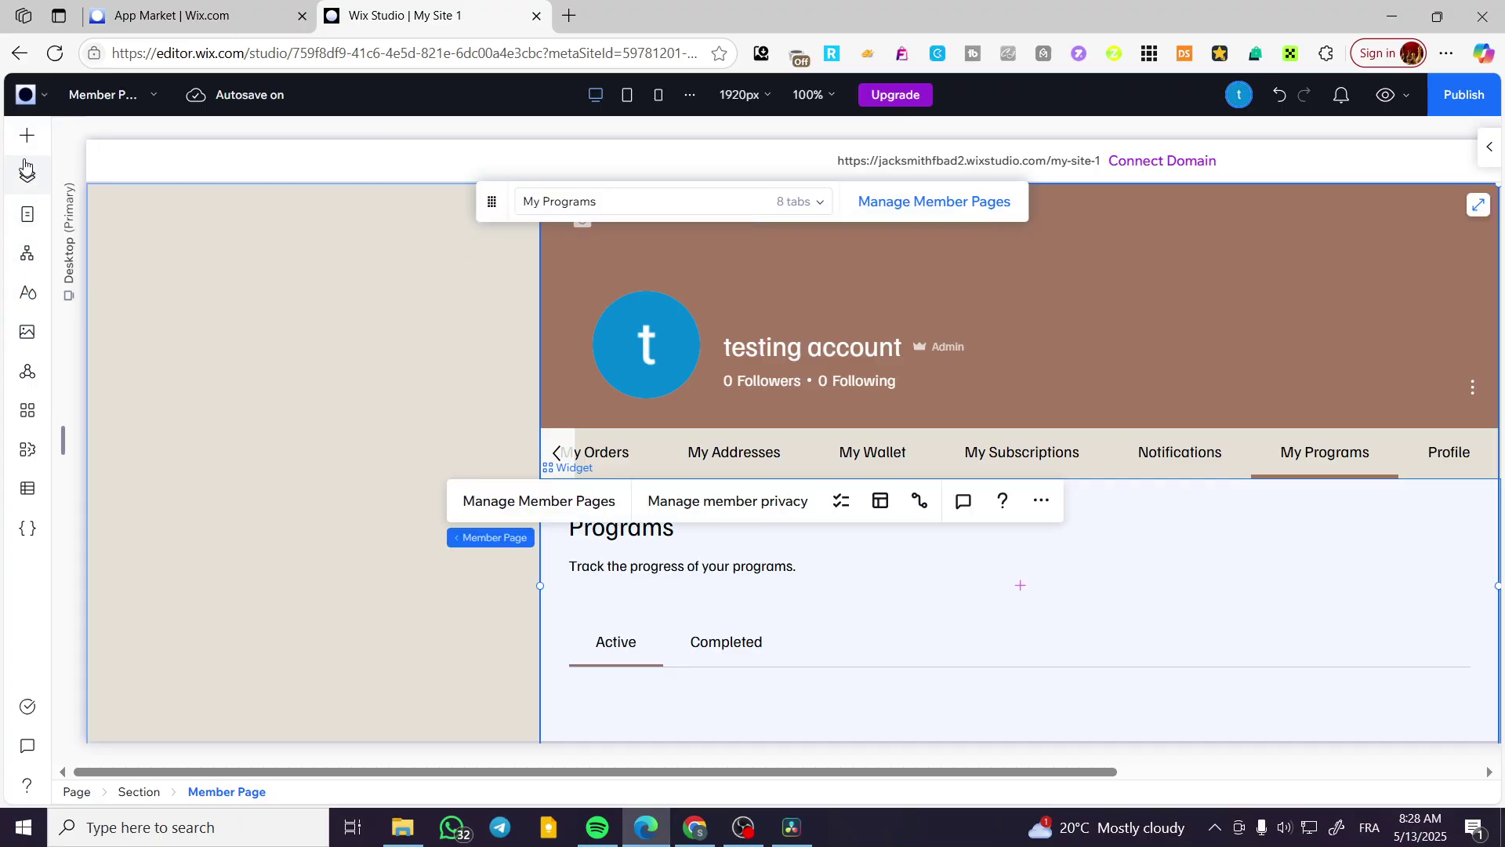
Switch to the Homepage and place a Login Bar in the hero section's top-right corner.
left_click(27, 214)
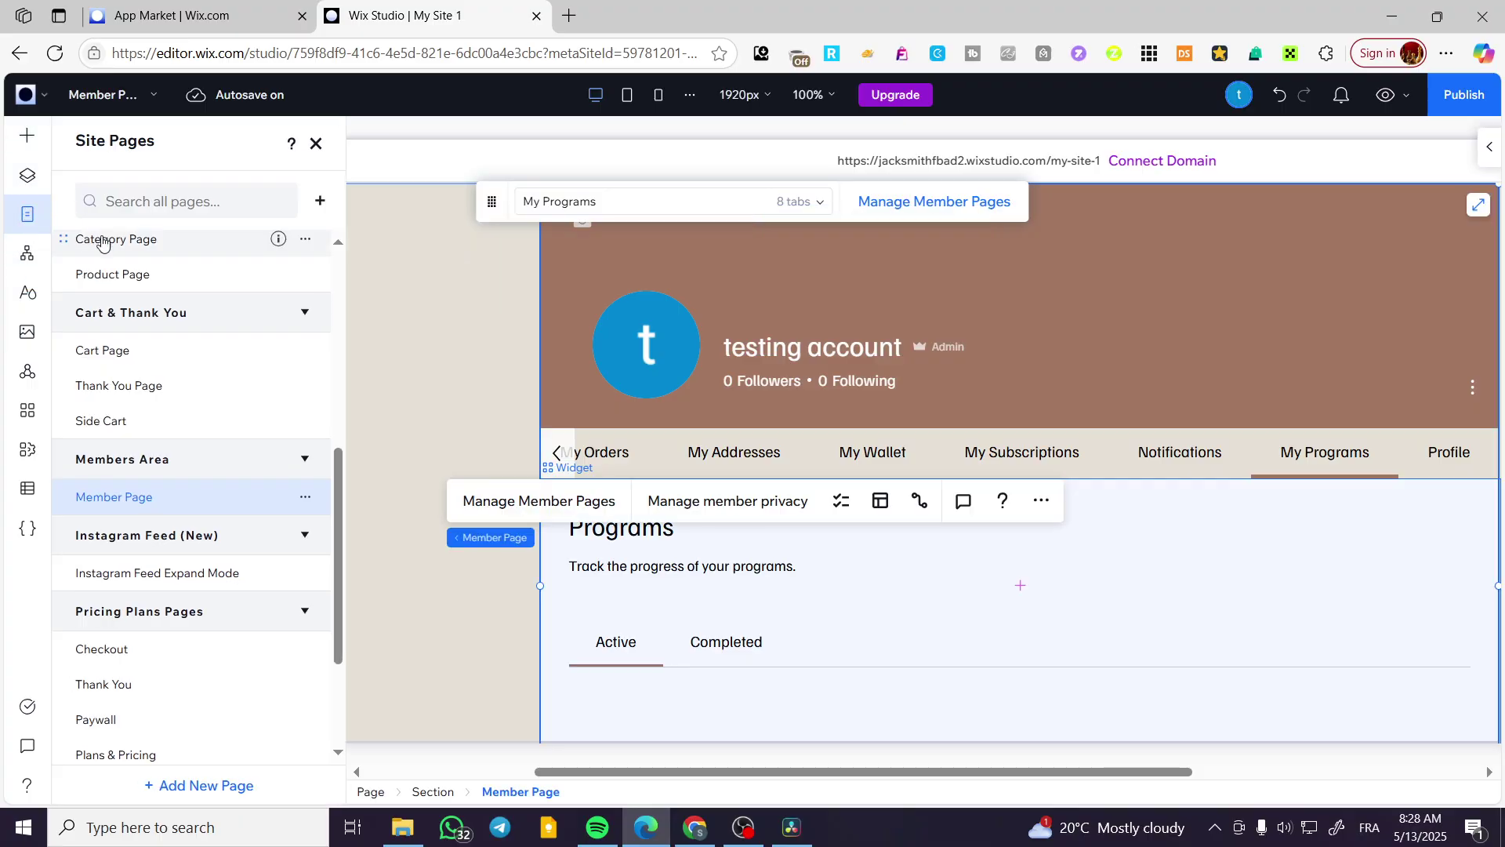
scroll(195, 403, "up", 5)
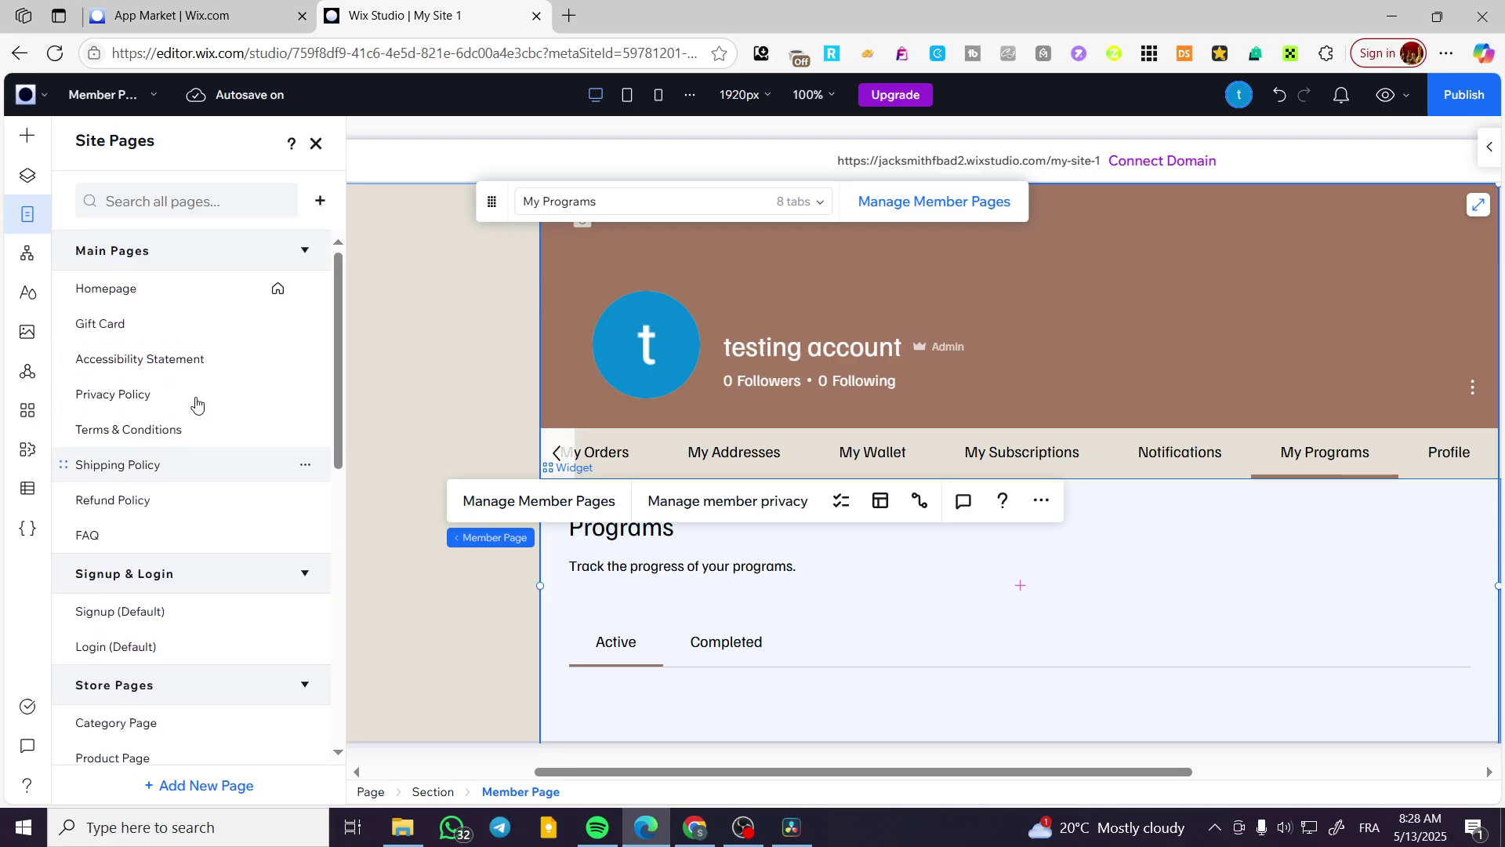
left_click(152, 287)
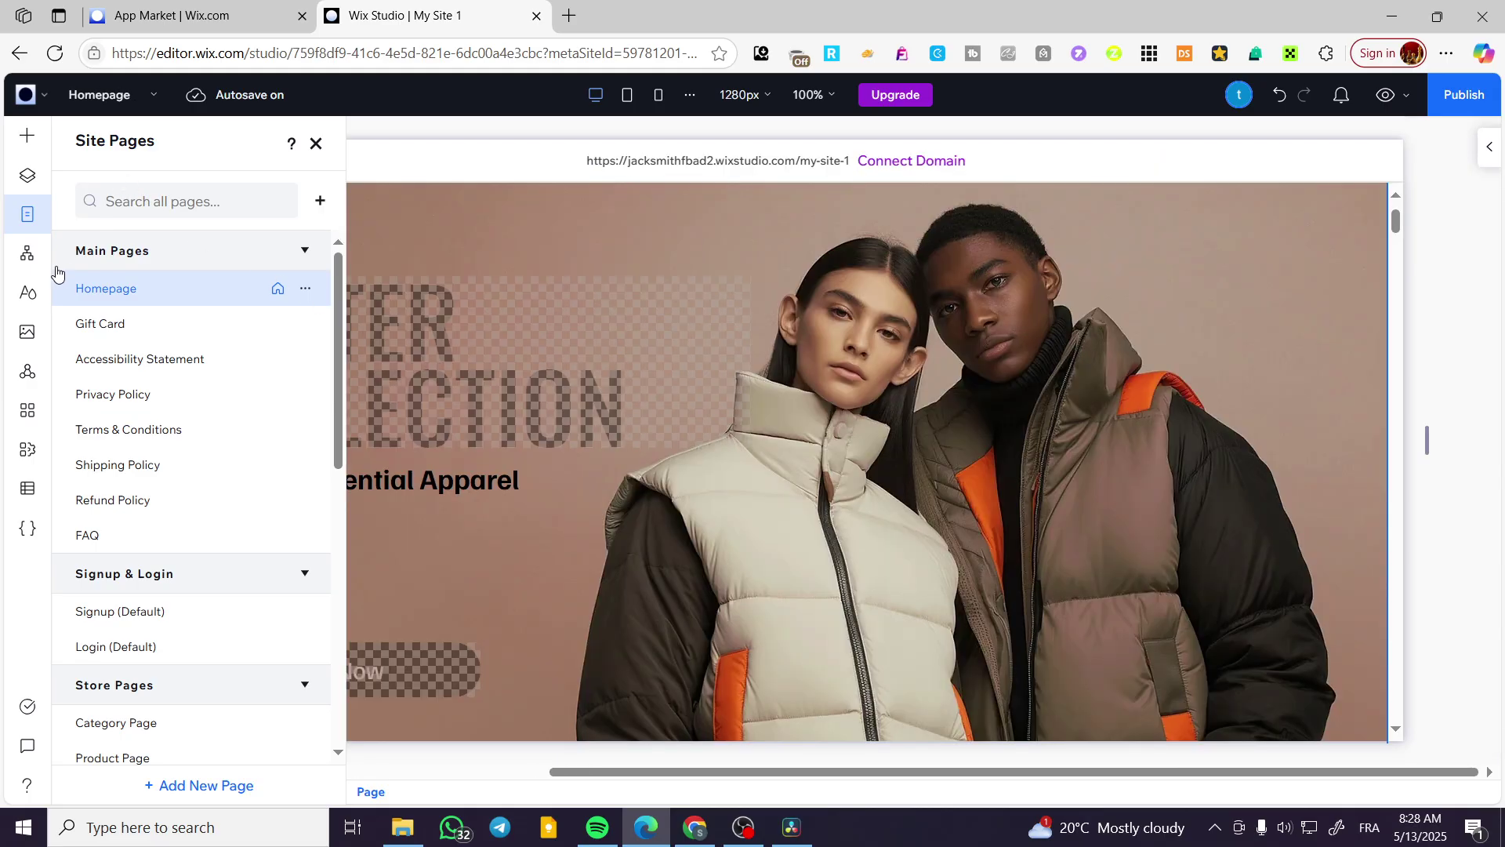
left_click(28, 138)
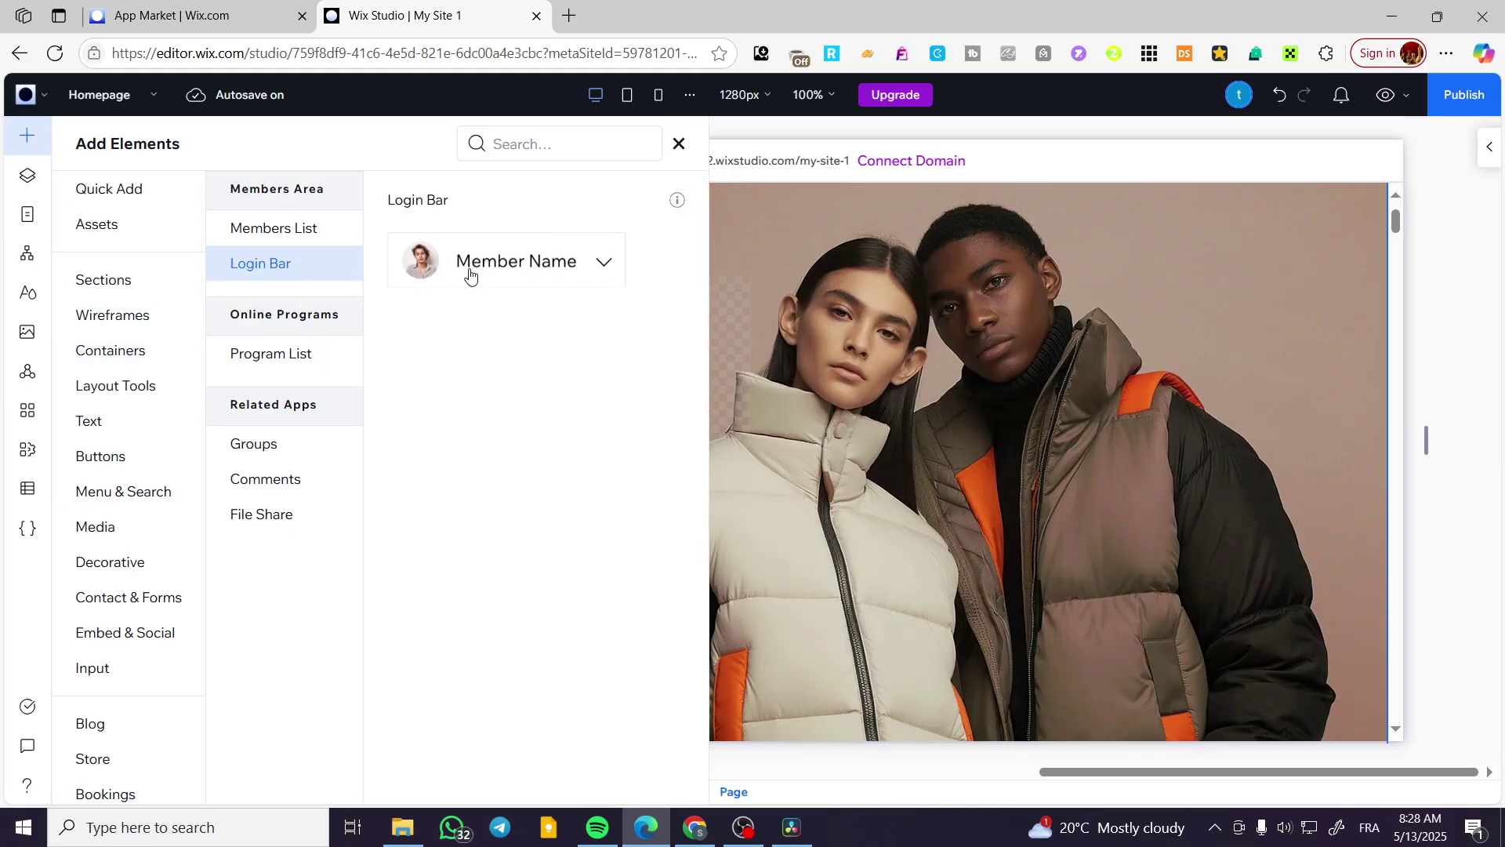
left_click_drag(466, 269, 1080, 588)
left_click(1118, 508)
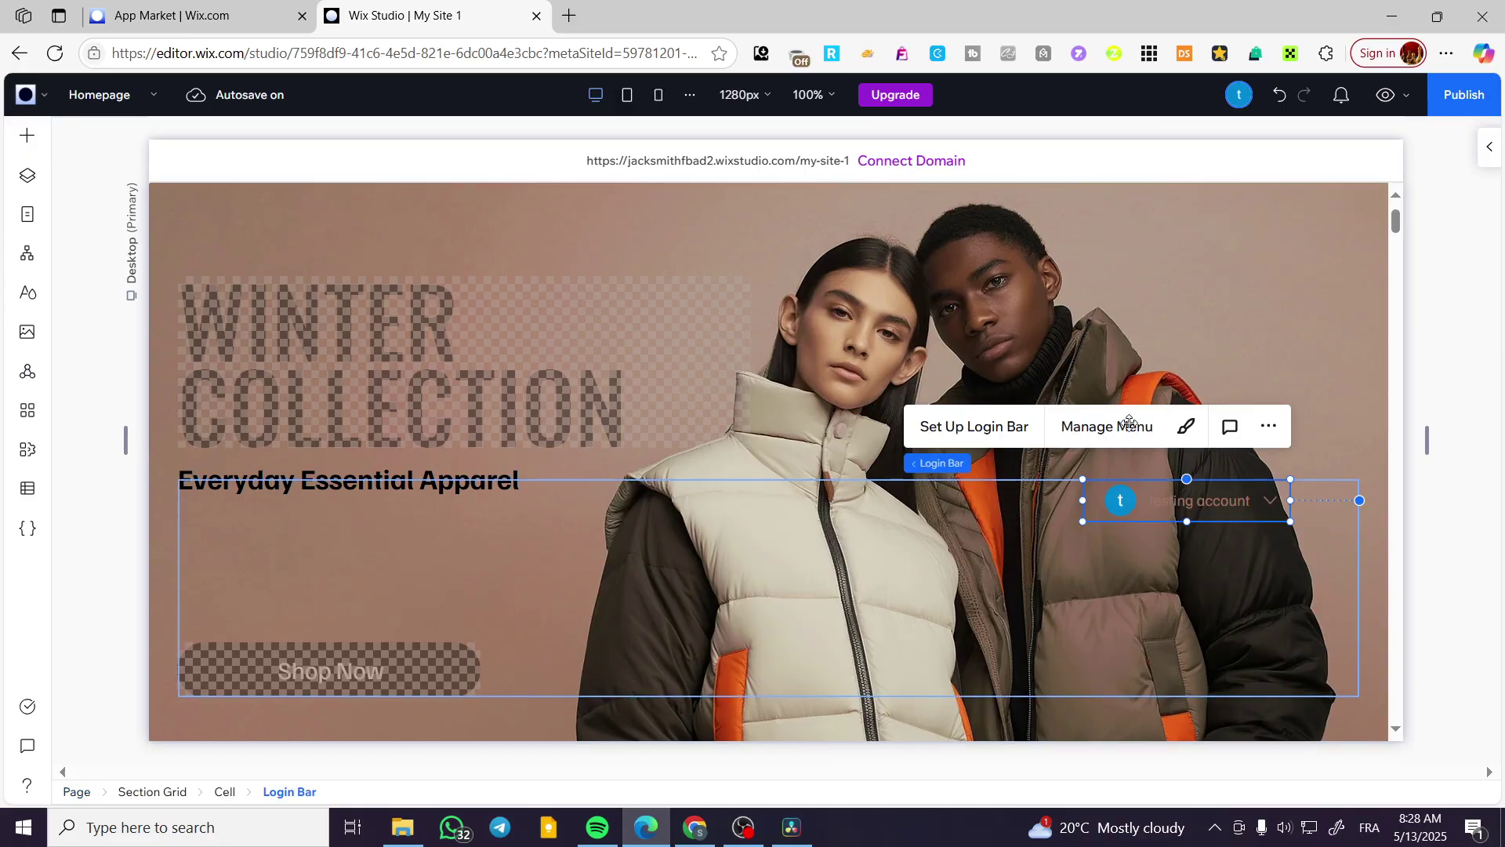
left_click_drag(1119, 510, 1171, 221)
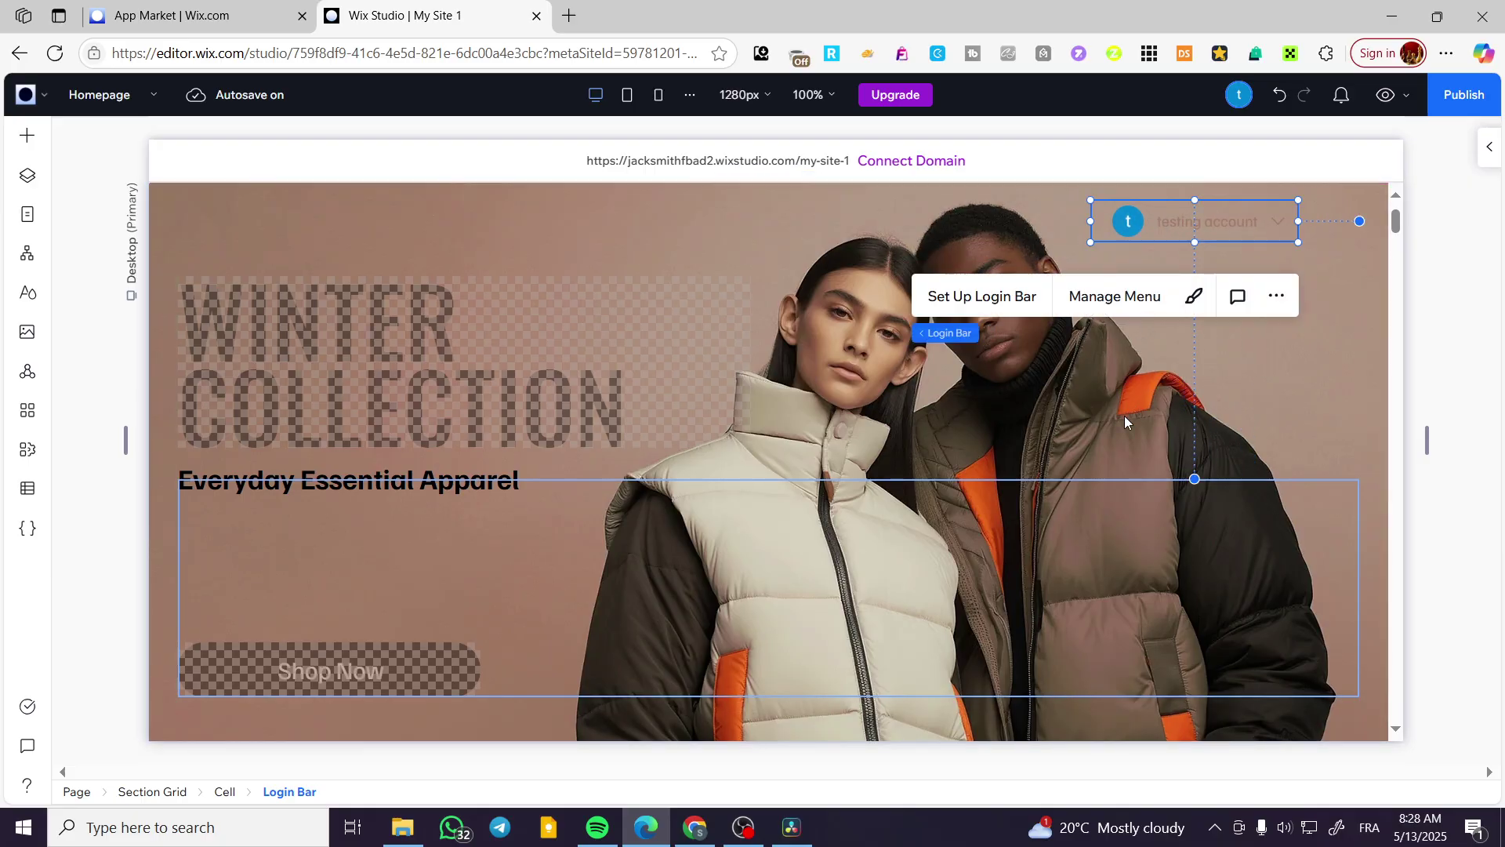
Review the Login (Default) page settings, then bring up the Members Area elements.
left_click(36, 222)
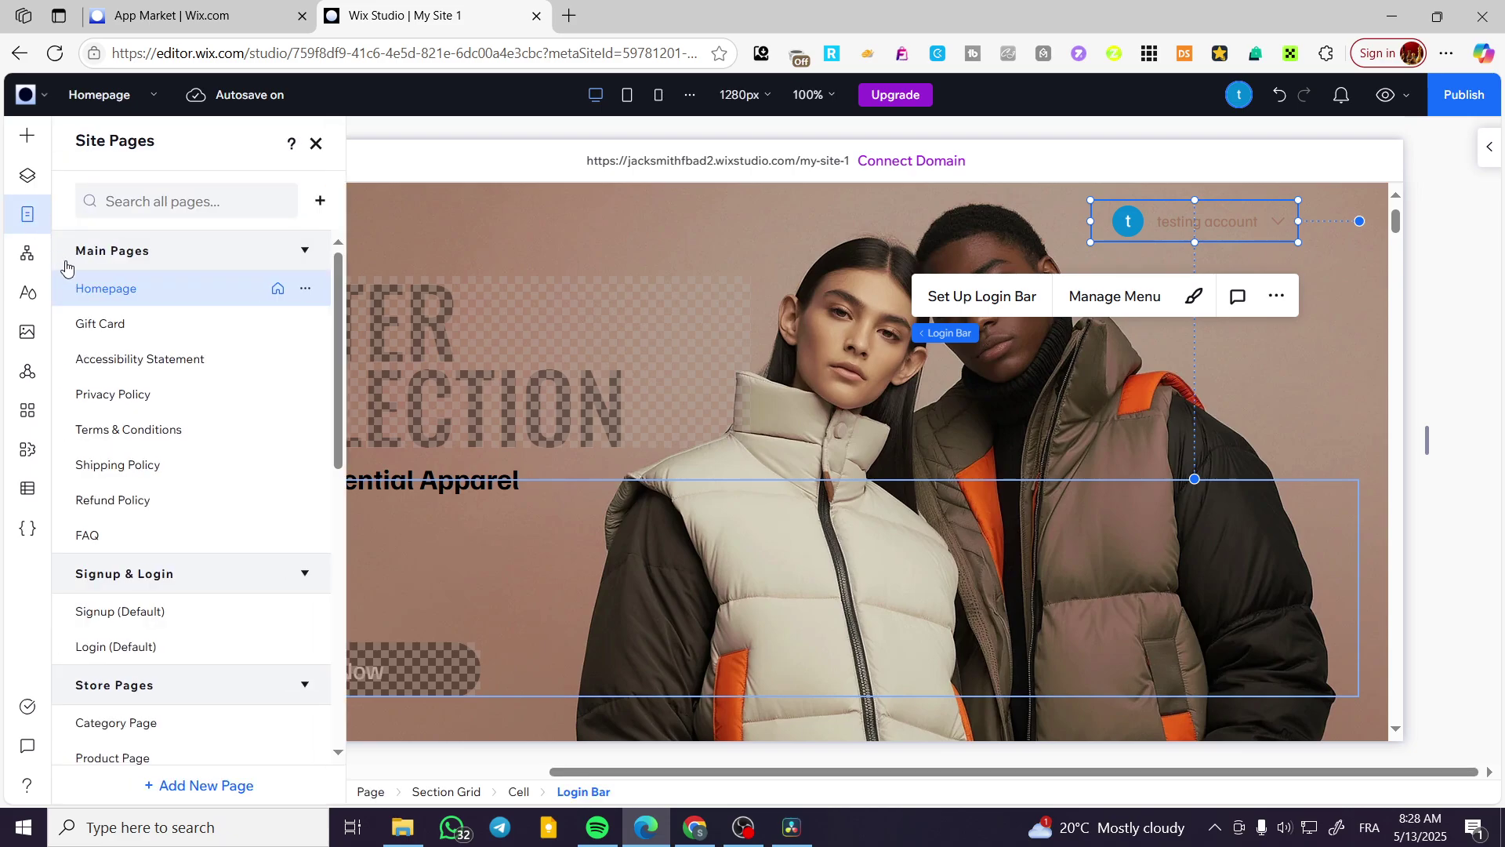
scroll(179, 598, "down", 3)
scroll(179, 597, "down", 1)
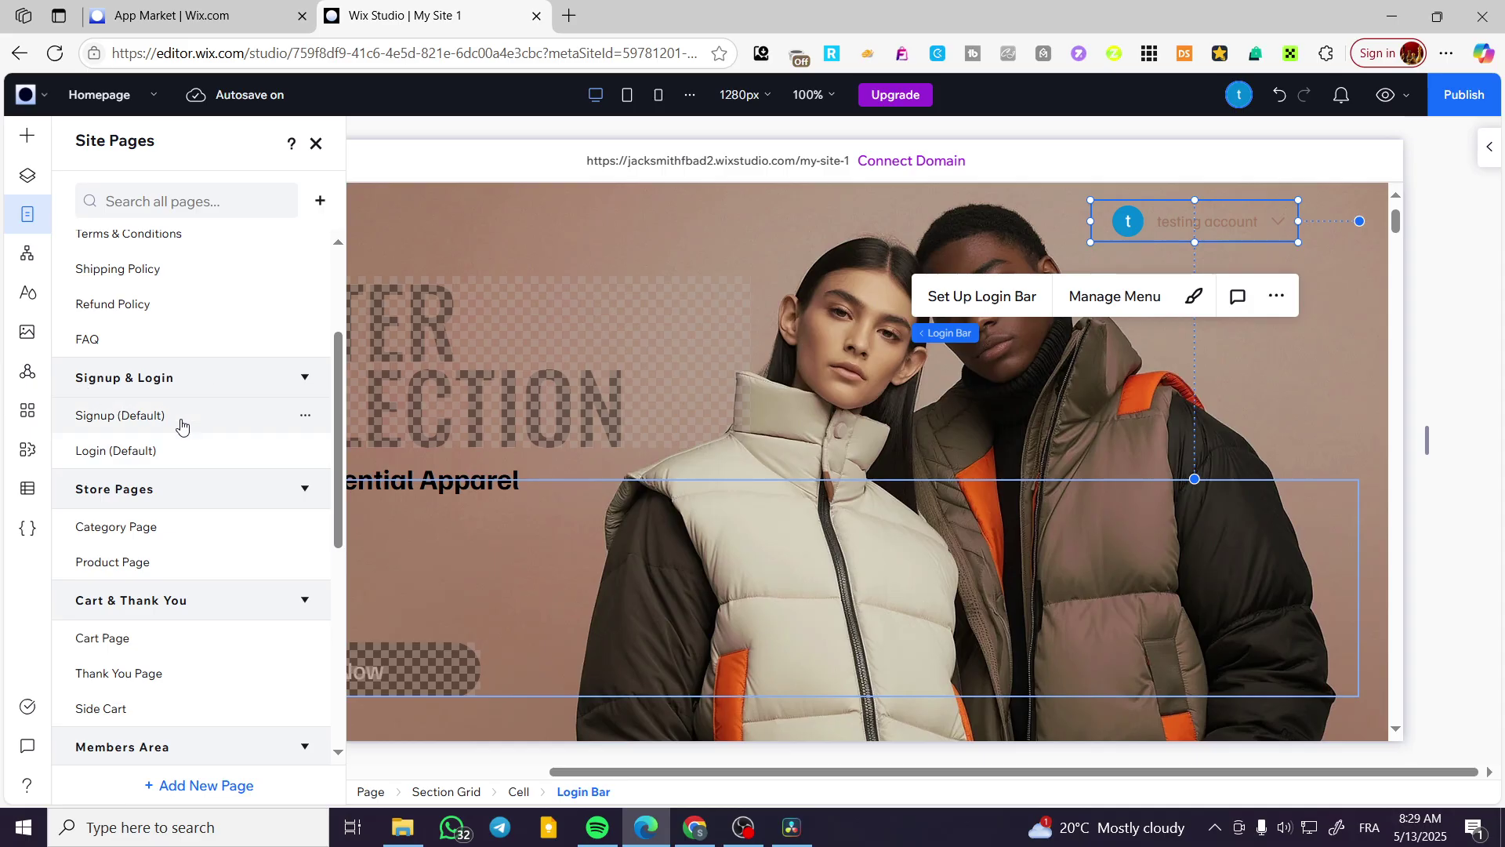
left_click(165, 455)
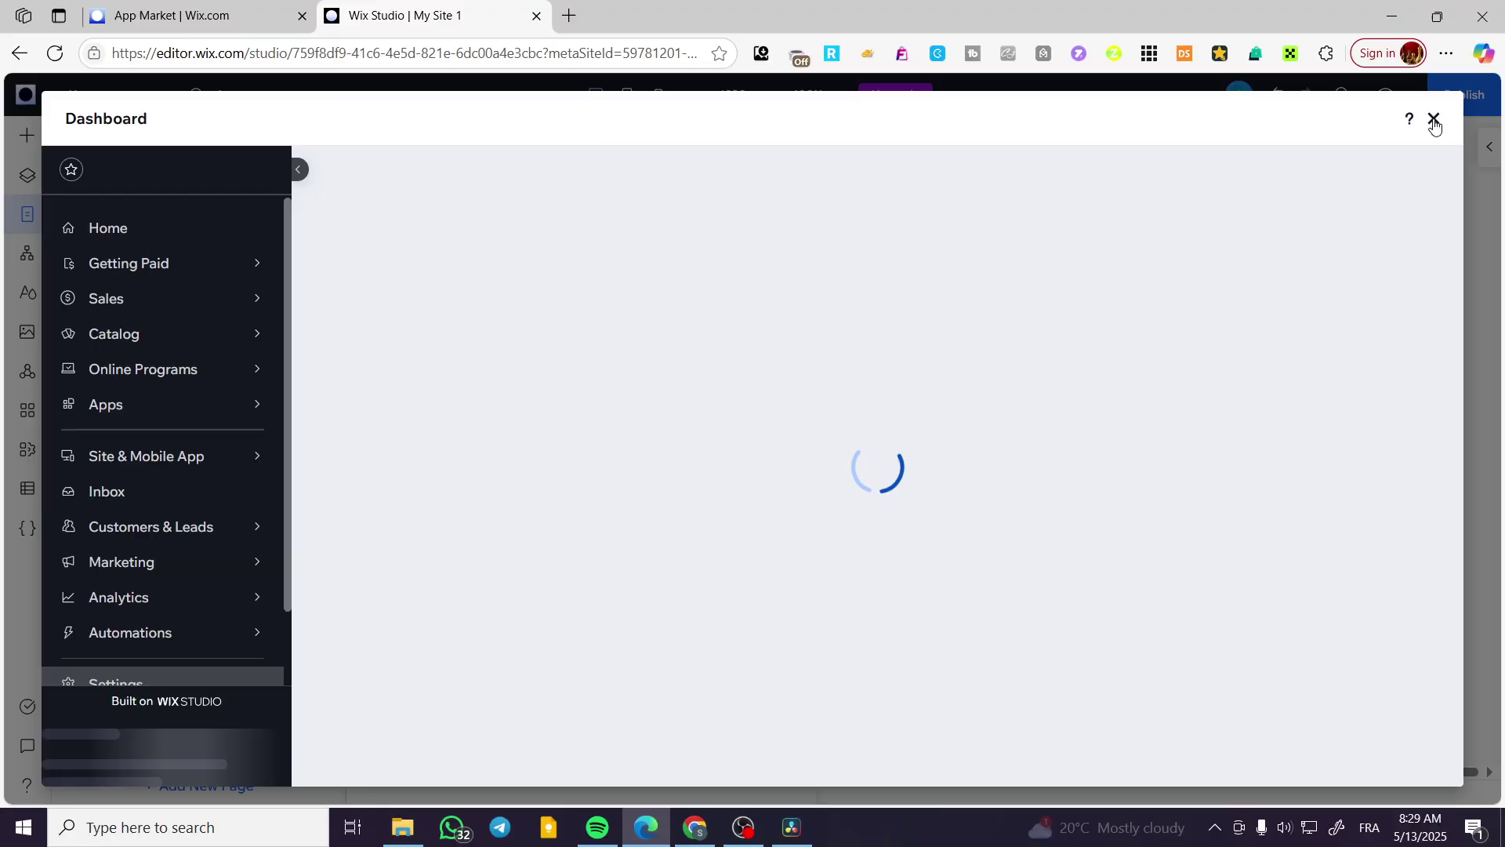
key("Escape")
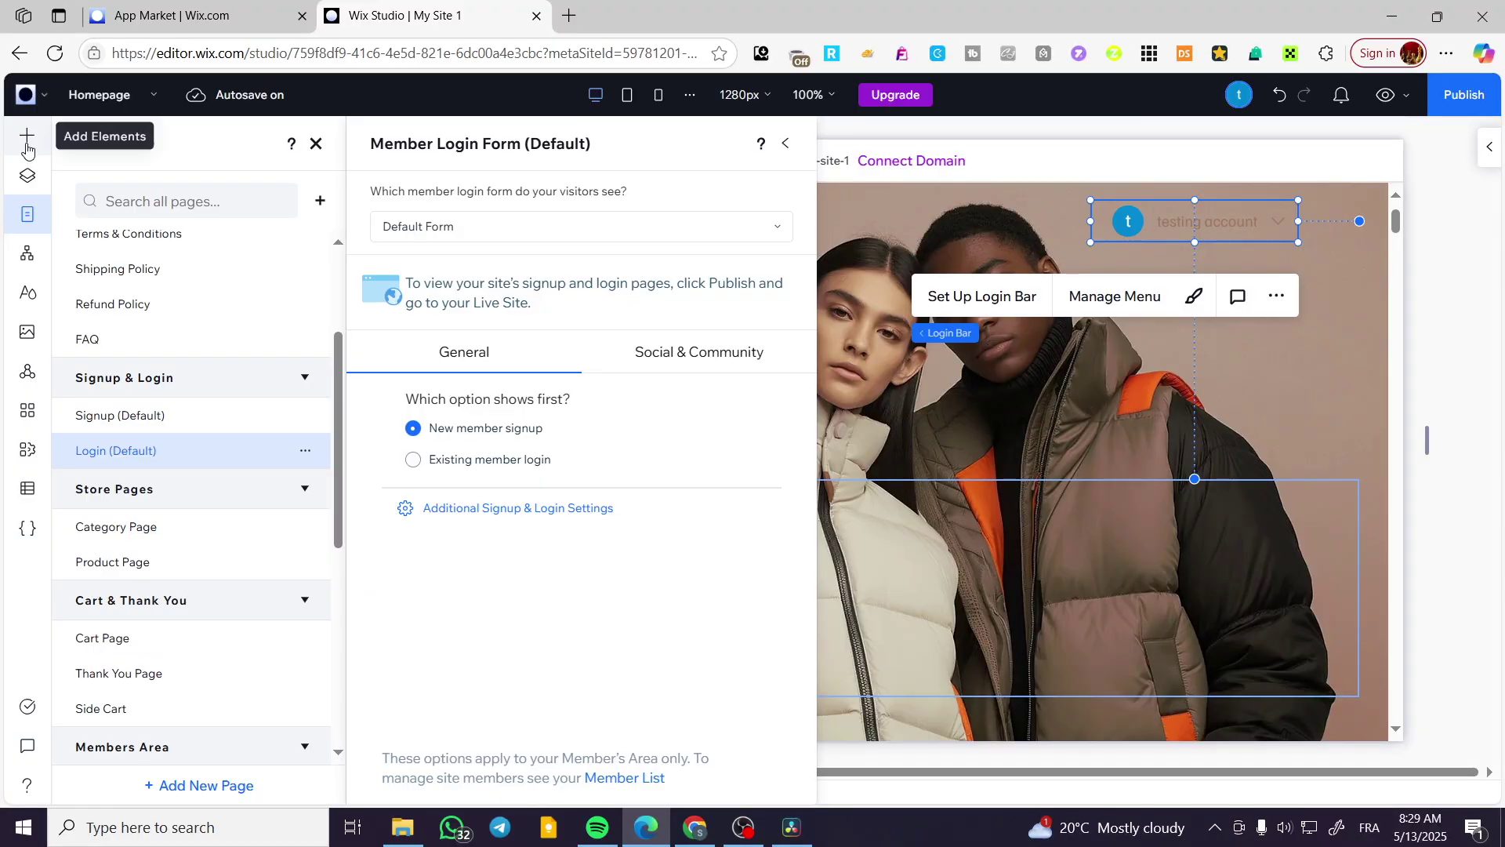
left_click(27, 147)
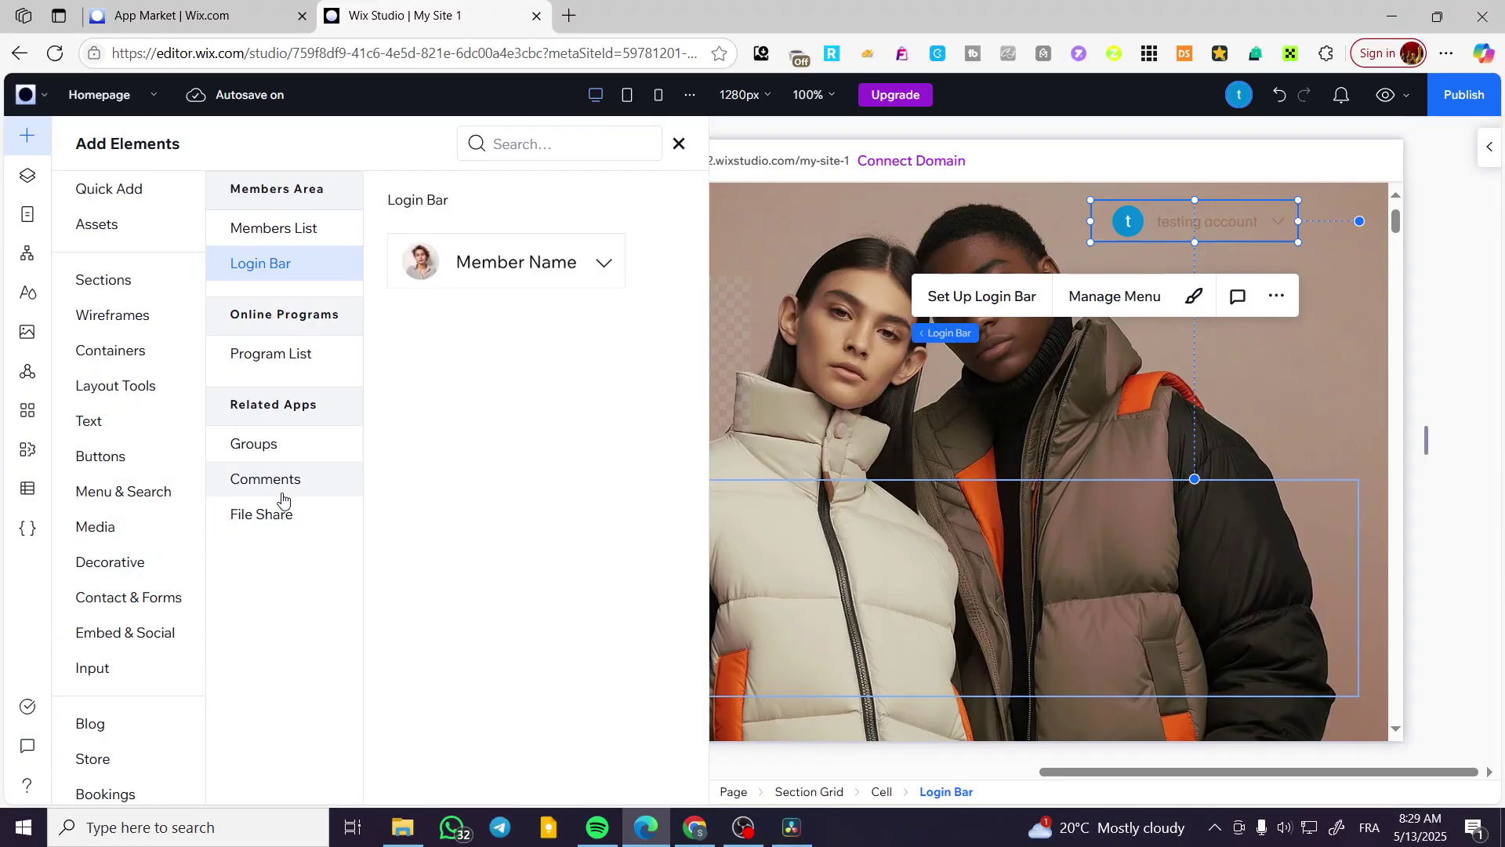
Preview the Online Programs Program List layouts, then go to the App Market dashboard tab.
left_click(307, 362)
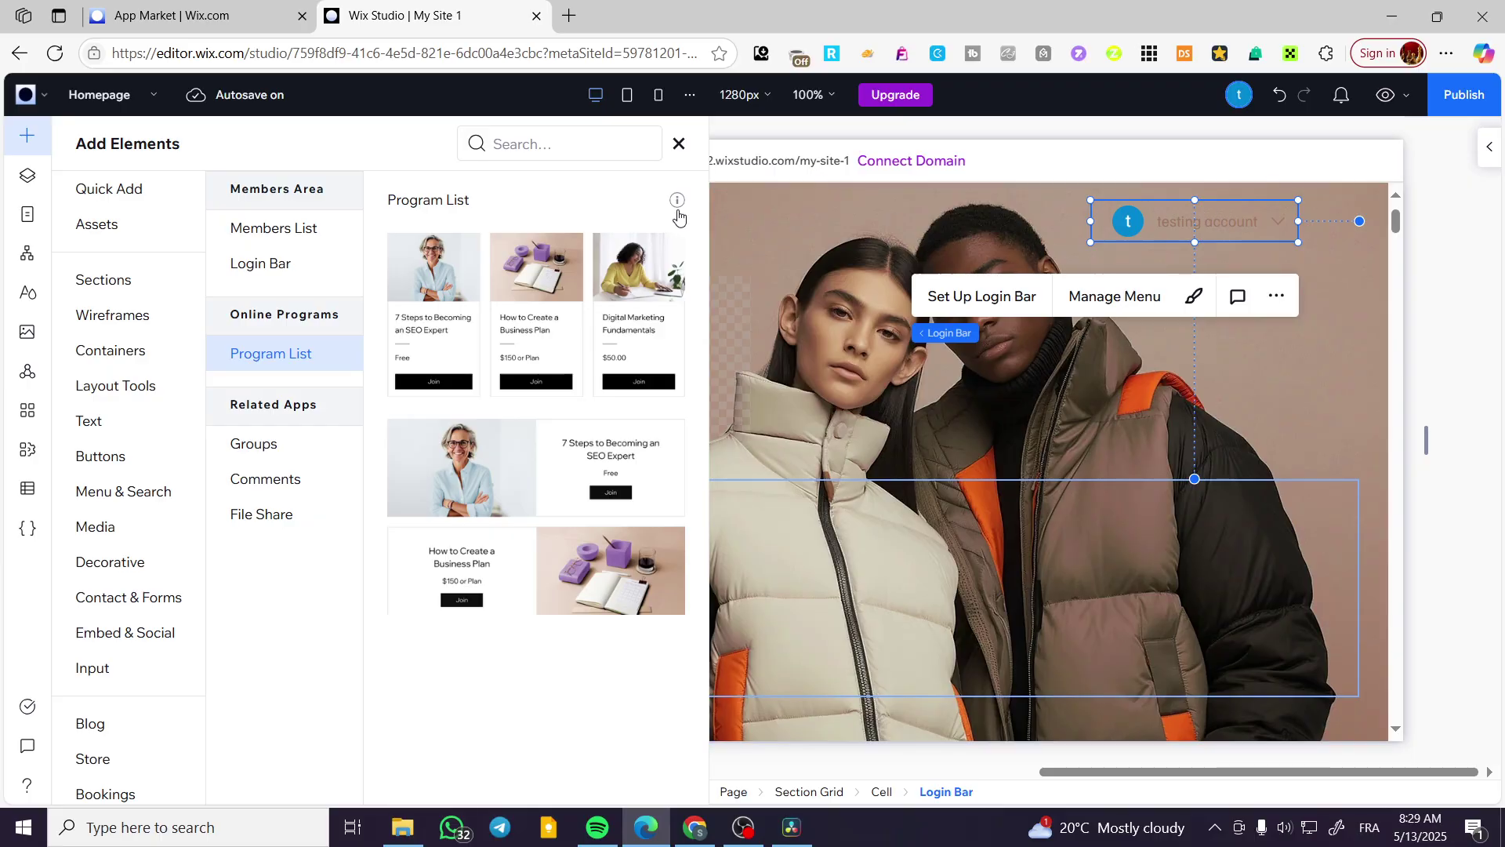
left_click(679, 145)
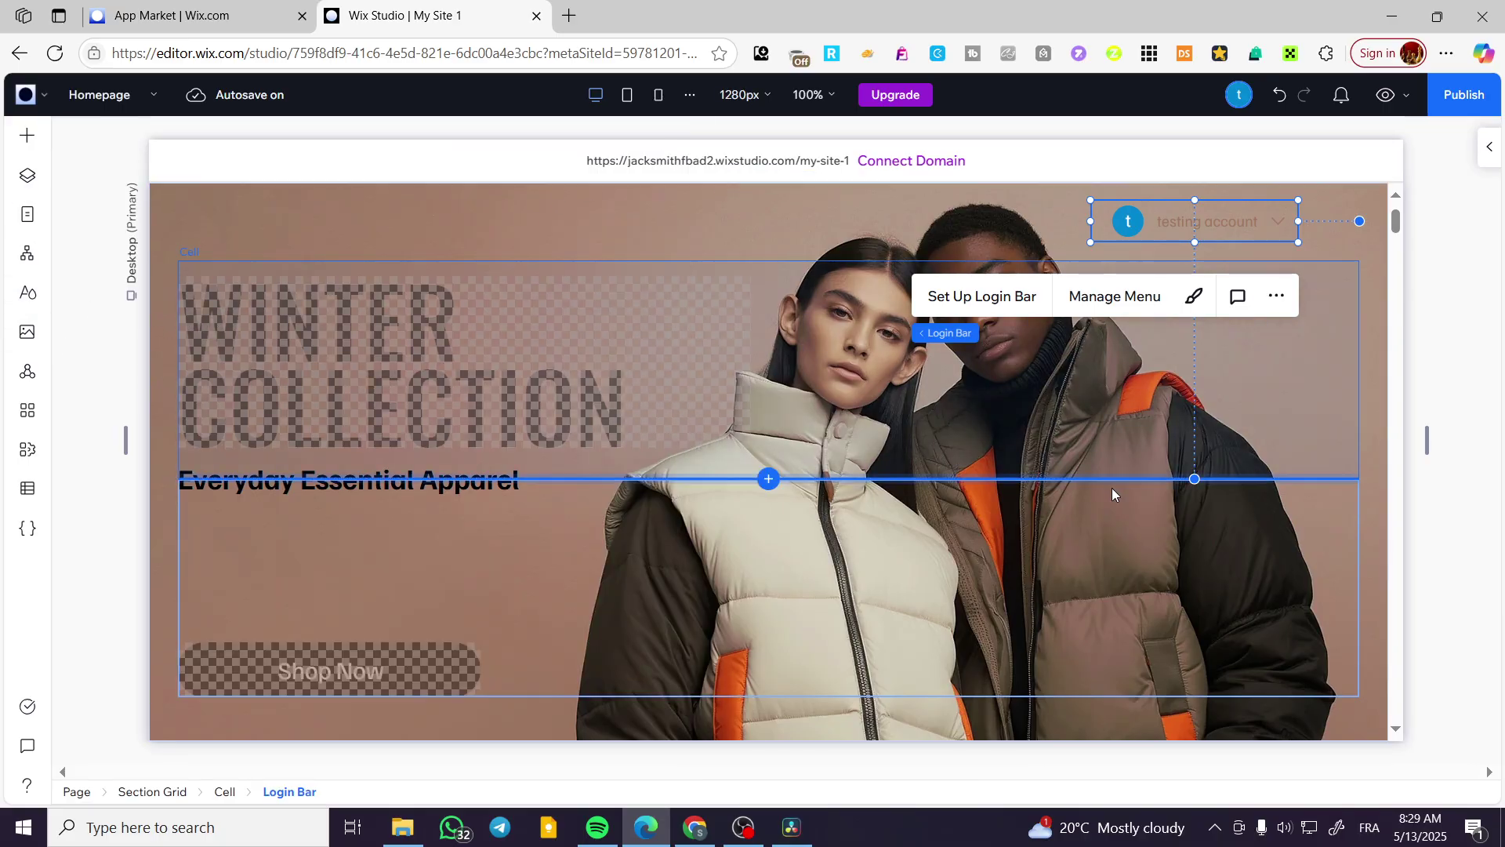
left_click(141, 11)
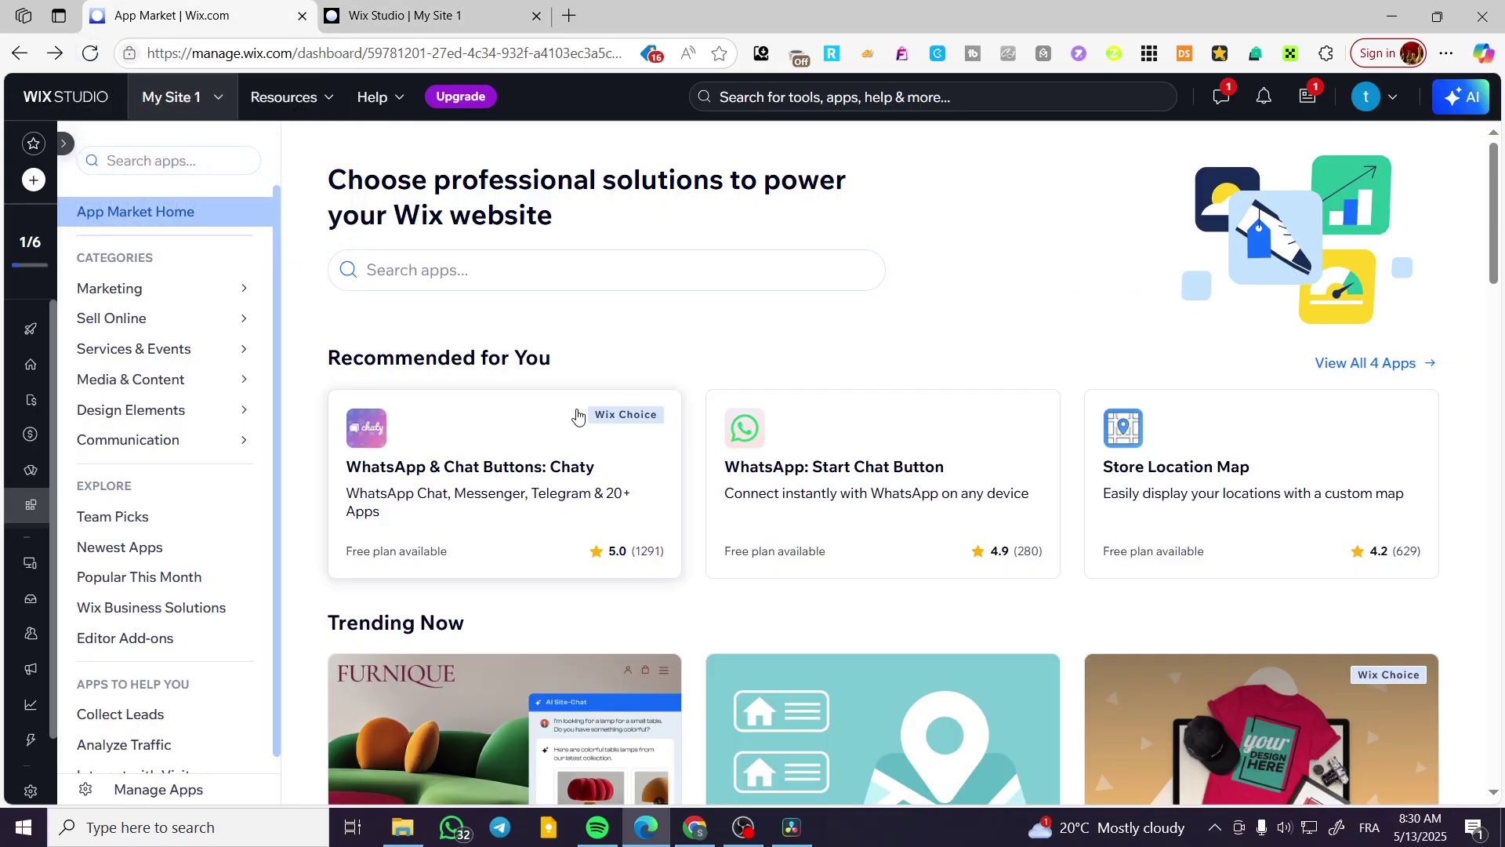